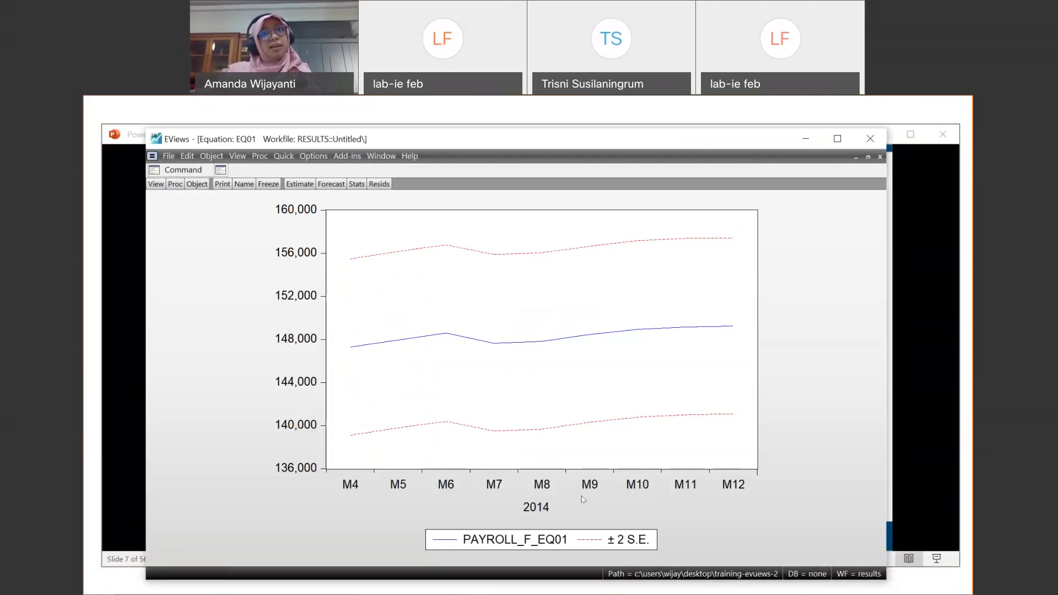
- Switch to the PowerPoint slide show and review the Example 1 estimation and forecasting slides
left_click(909, 403)
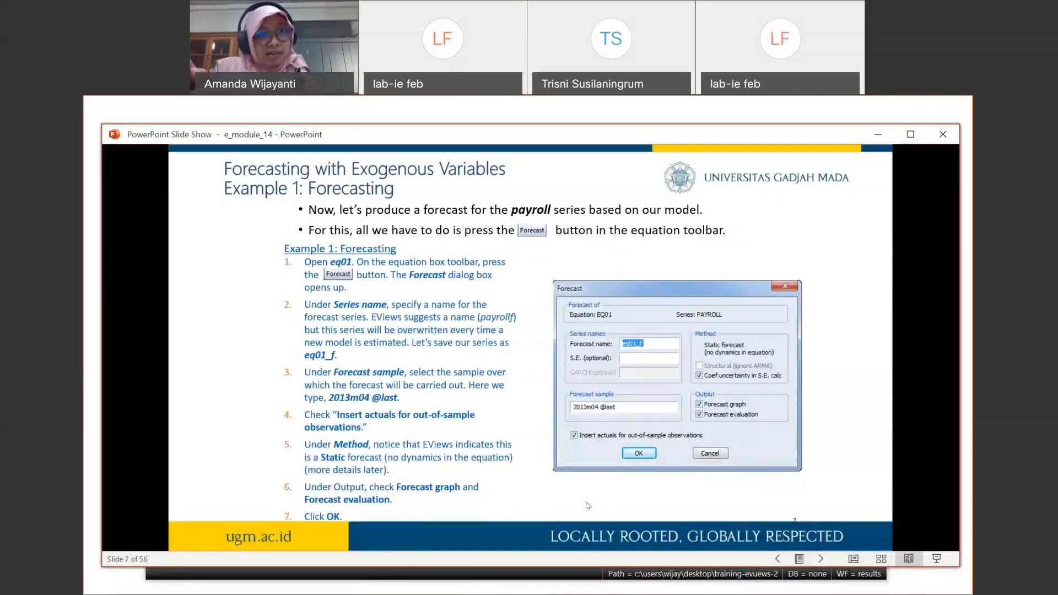
key("Right")
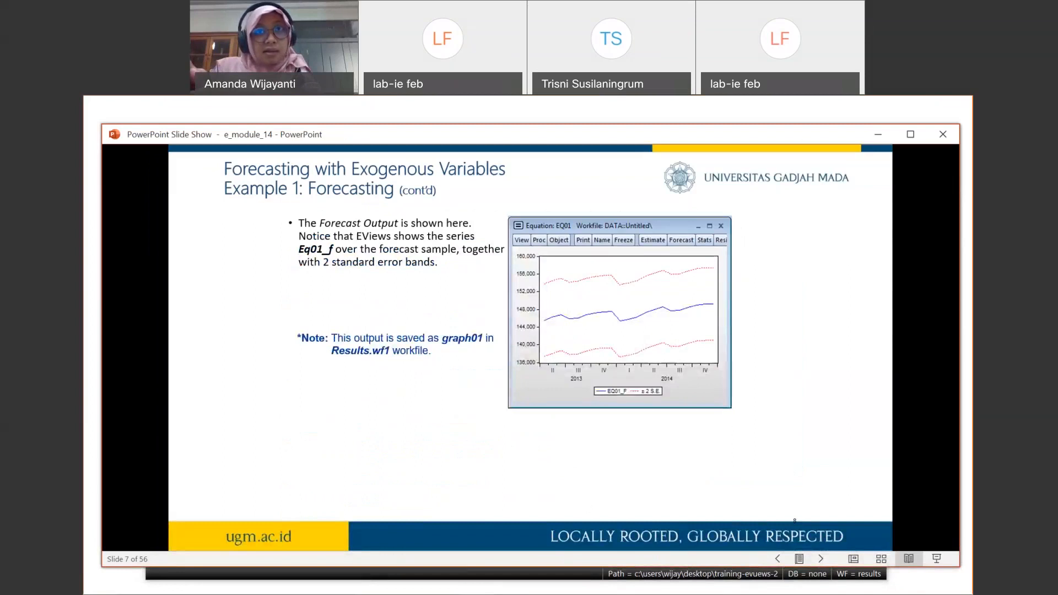
key("Left")
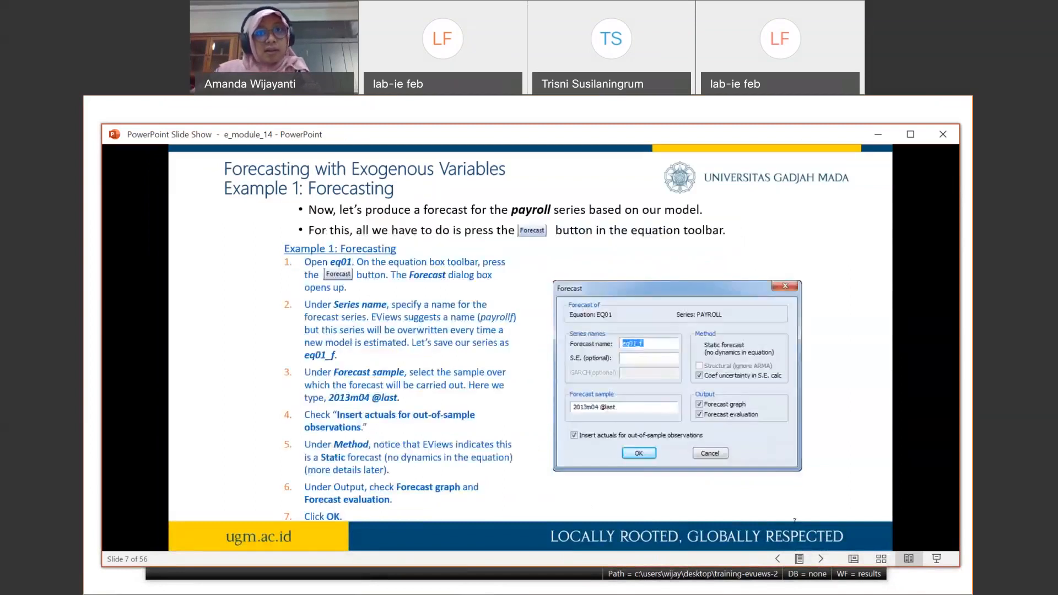
left_click(478, 583)
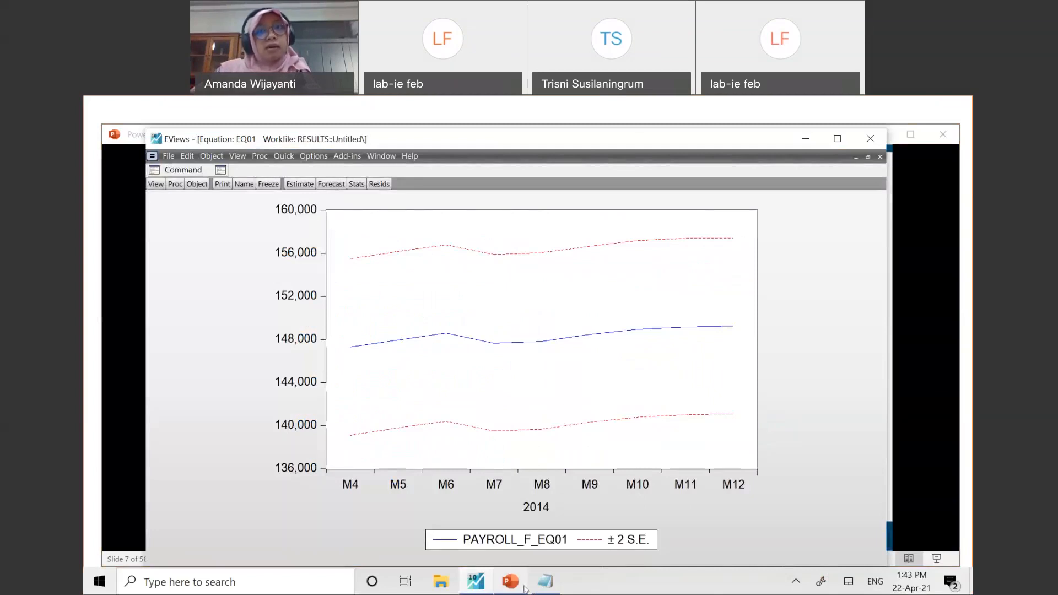
left_click(510, 582)
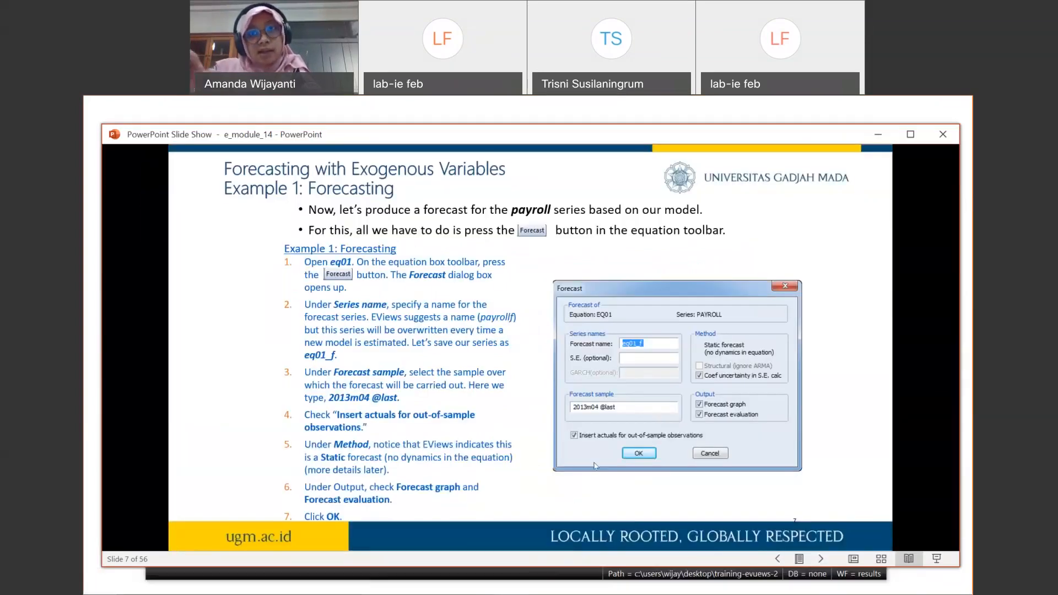
key("Left")
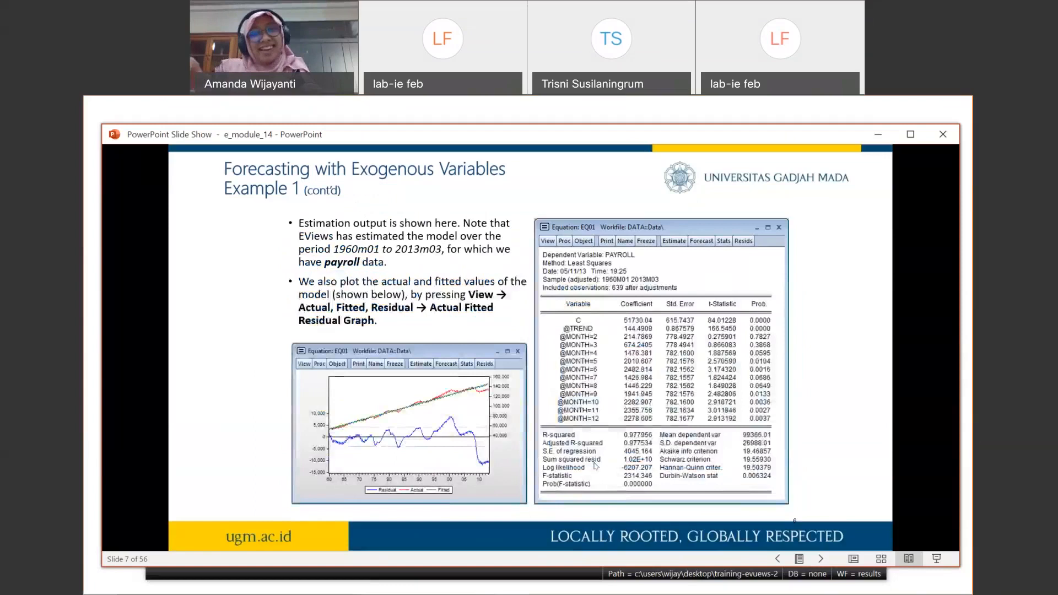
key("Left")
key("Left")
key("Left")
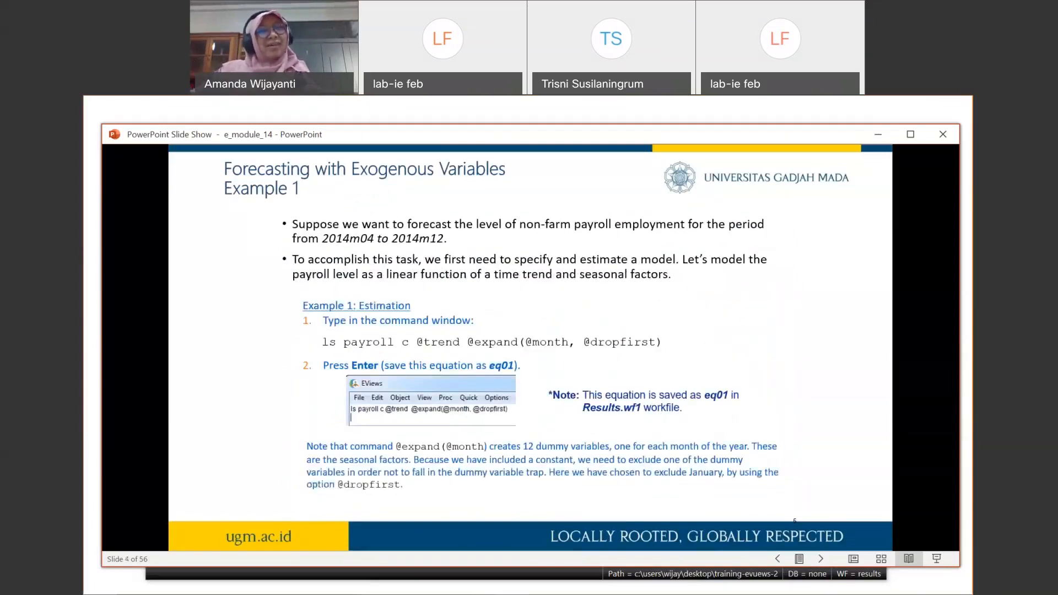
key("Right")
- Return to EViews, close the eq01 forecast graph and inspect the values of the eq01_f series
key("alt+Tab")
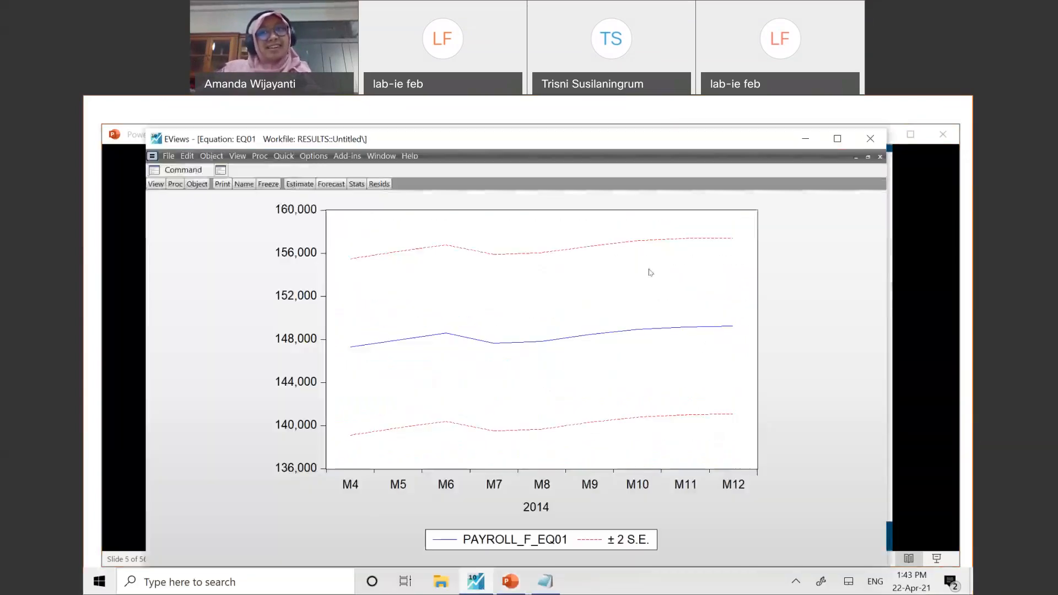
left_click(880, 156)
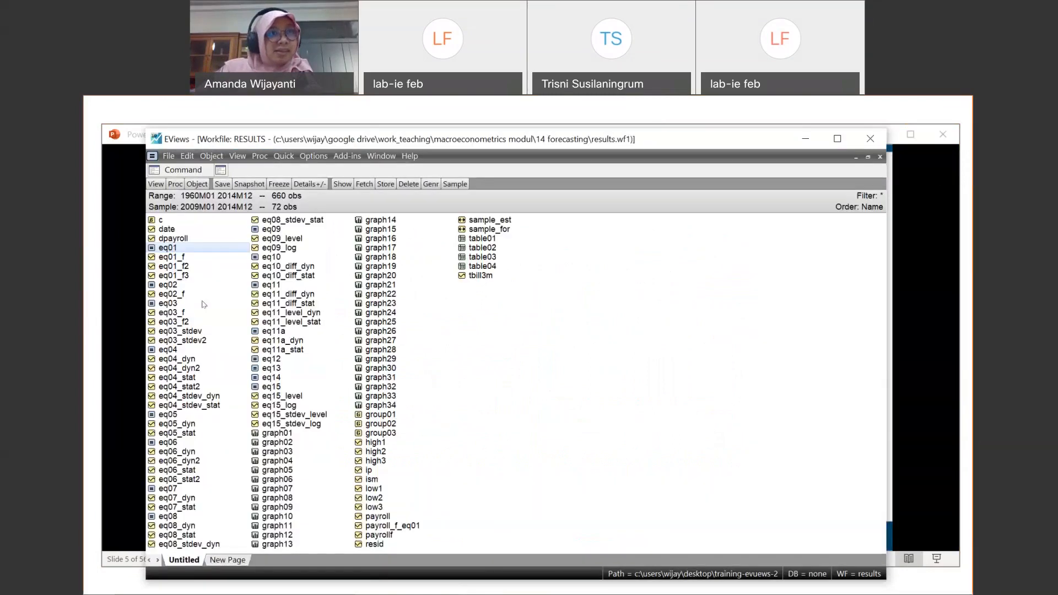
double_click(188, 257)
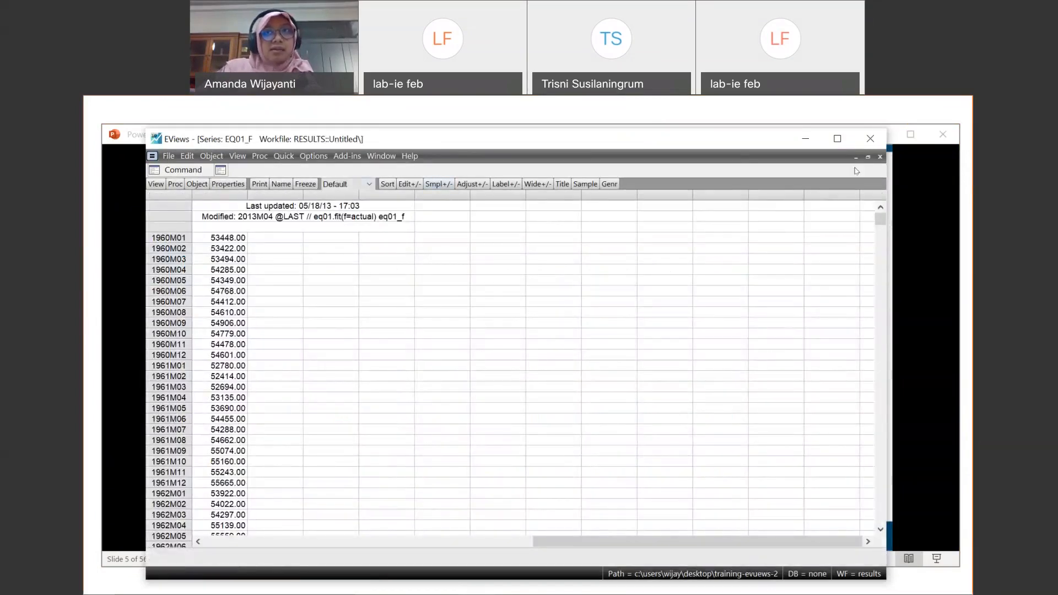
left_click(881, 157)
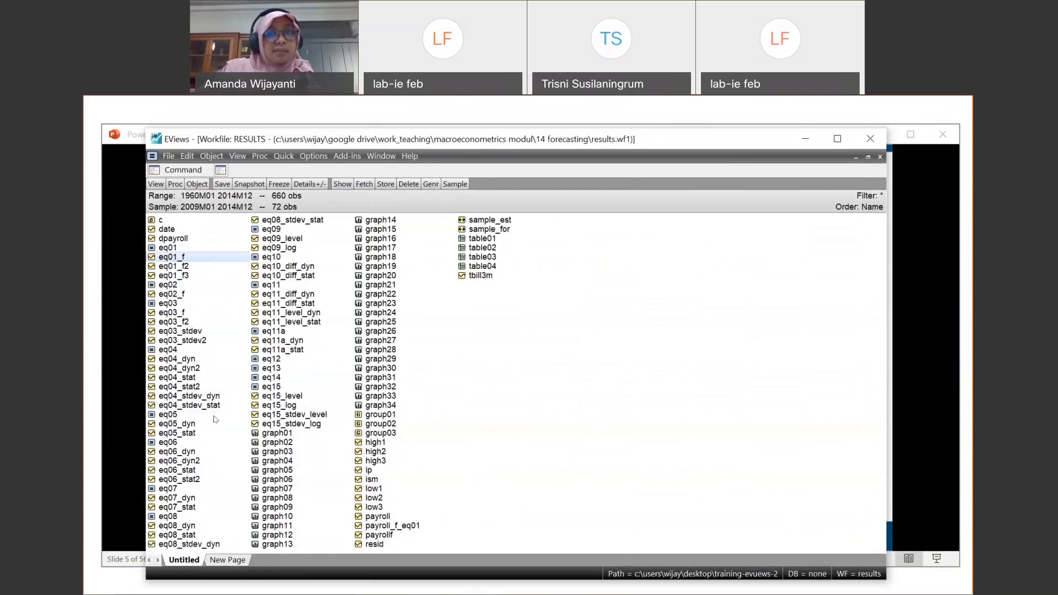
- Consult the Example 1 forecast output slide in PowerPoint, and view the saved graph01 in the EViews results workfile
left_click(927, 368)
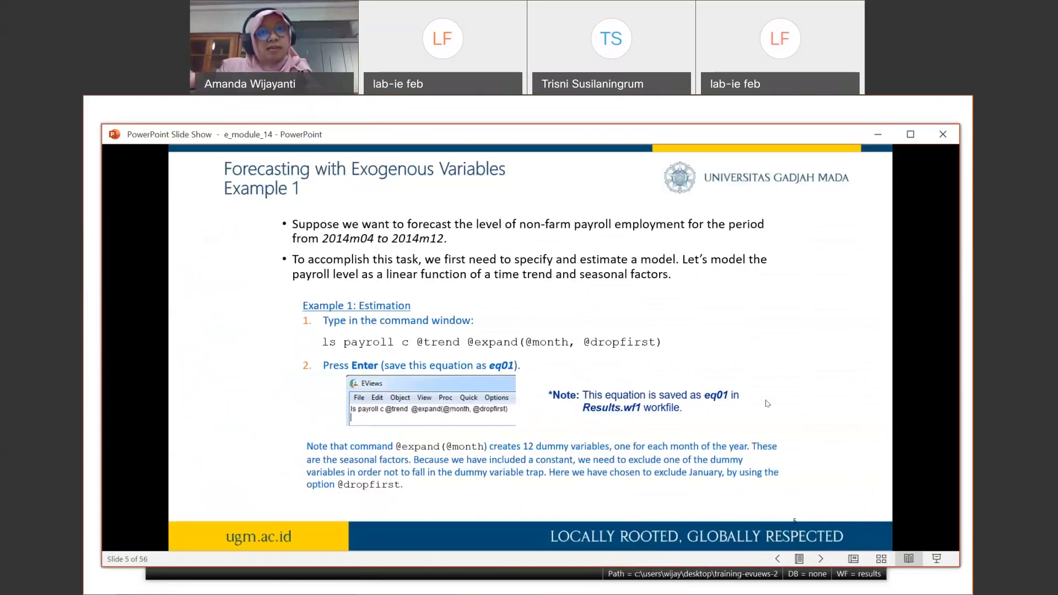
key("Right")
key("Right")
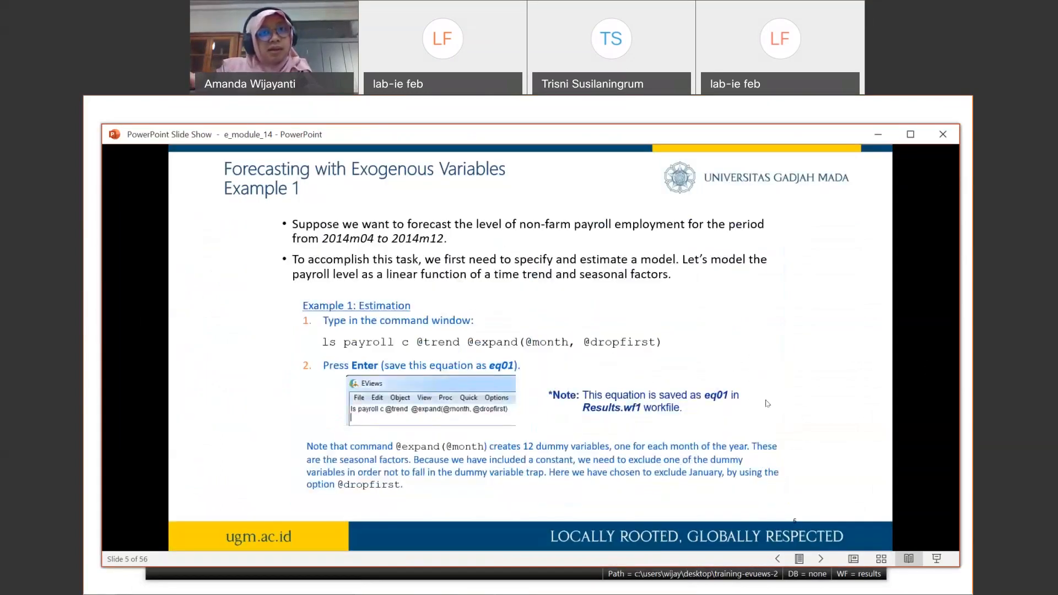
key("Right")
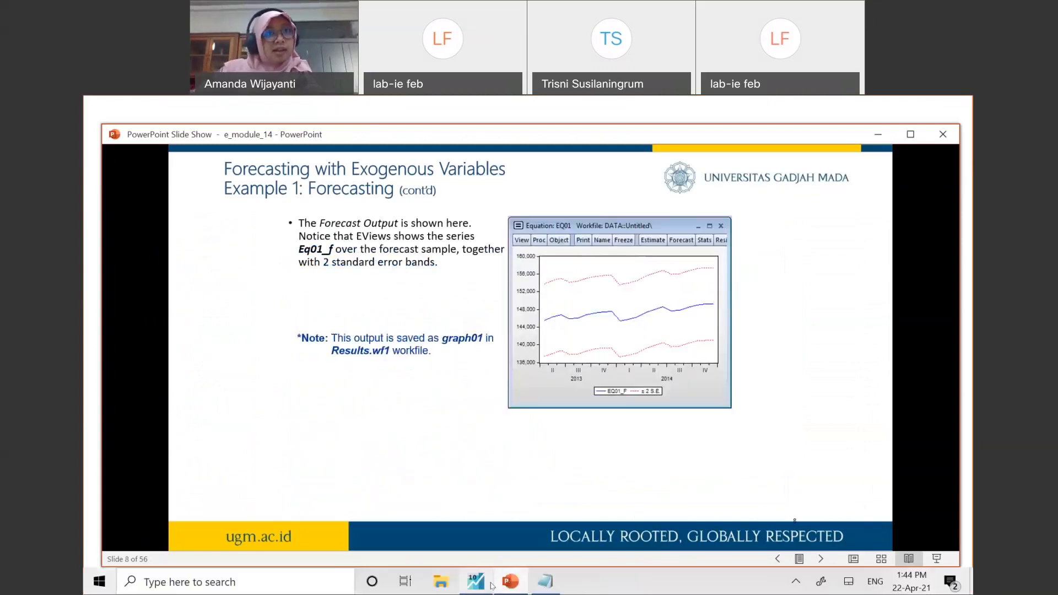
left_click(490, 584)
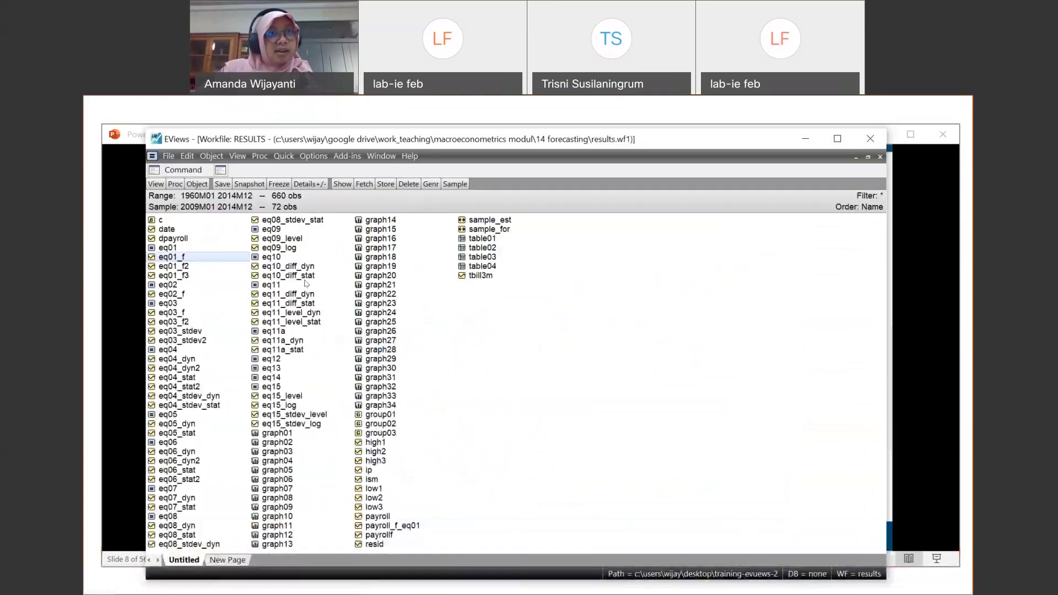
double_click(282, 434)
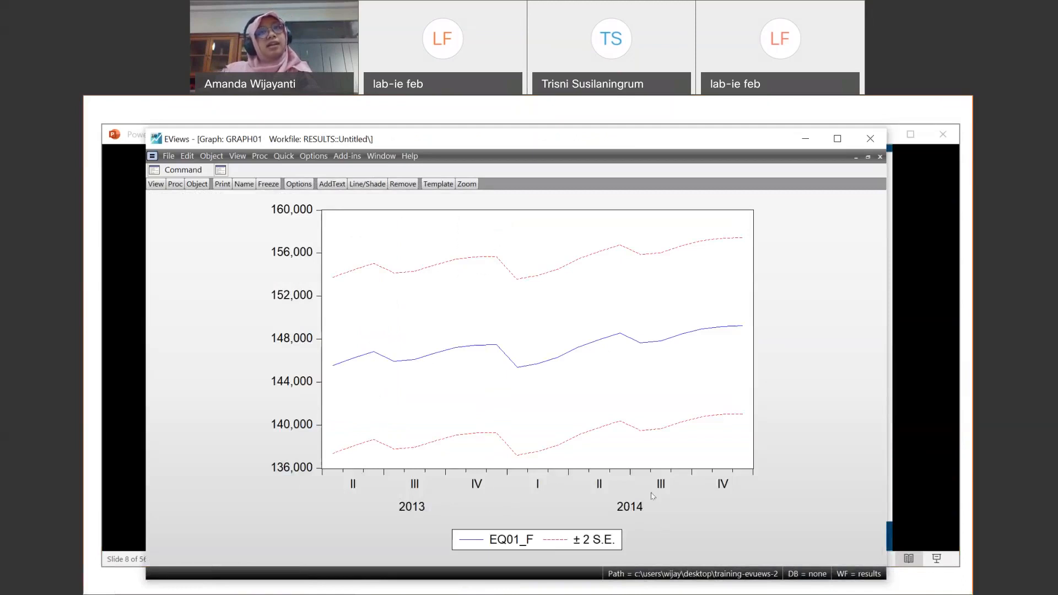
- Switch to the PowerPoint slides and review Example 1 from the forecast sample setting through the comparison of eq01_f with payroll
left_click(918, 382)
key("Left")
key("Left")
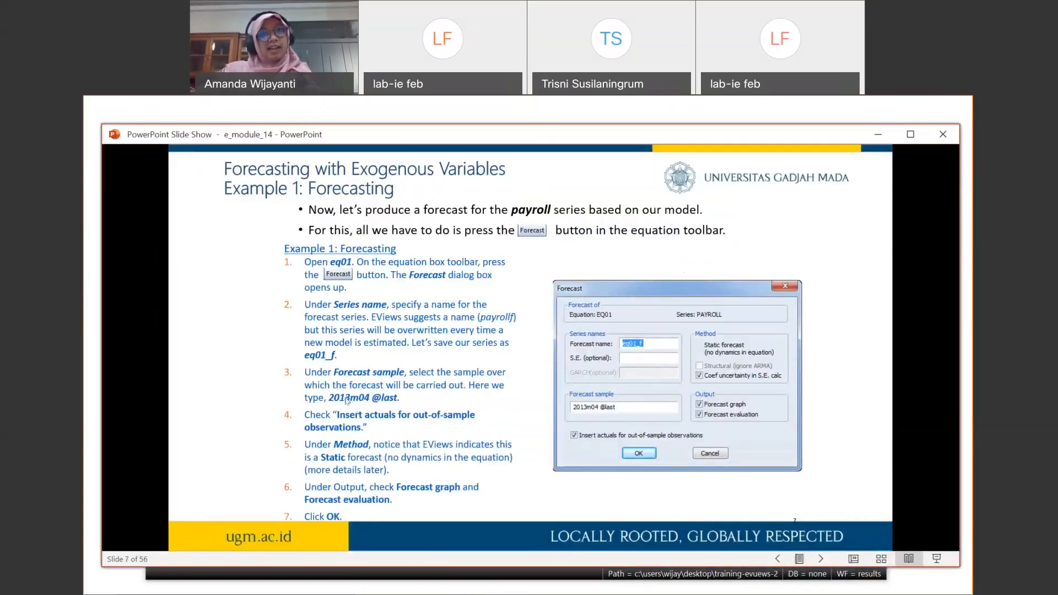
key("Left")
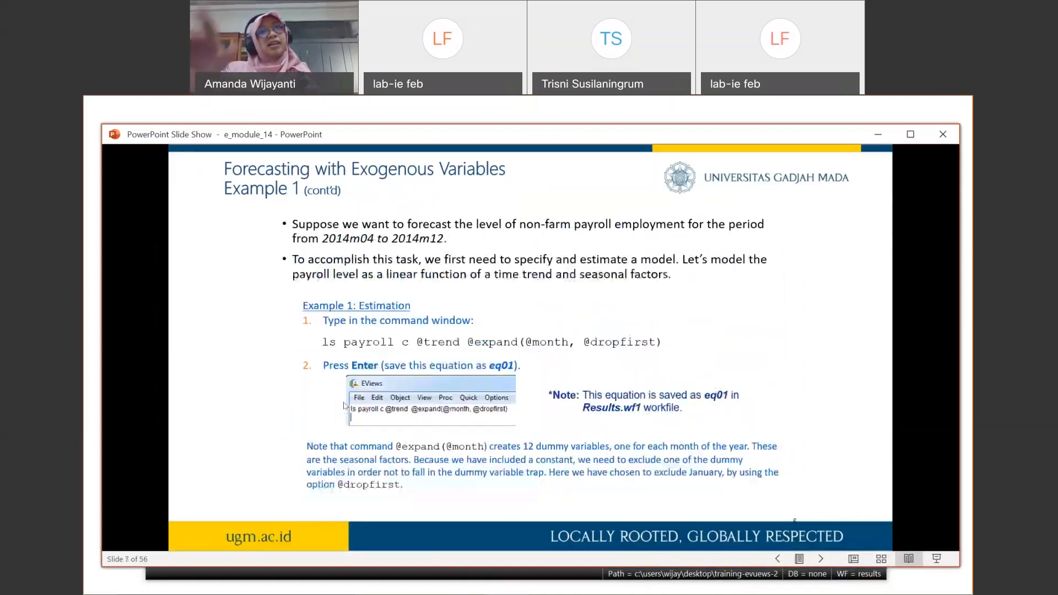
key("Left")
key("Left")
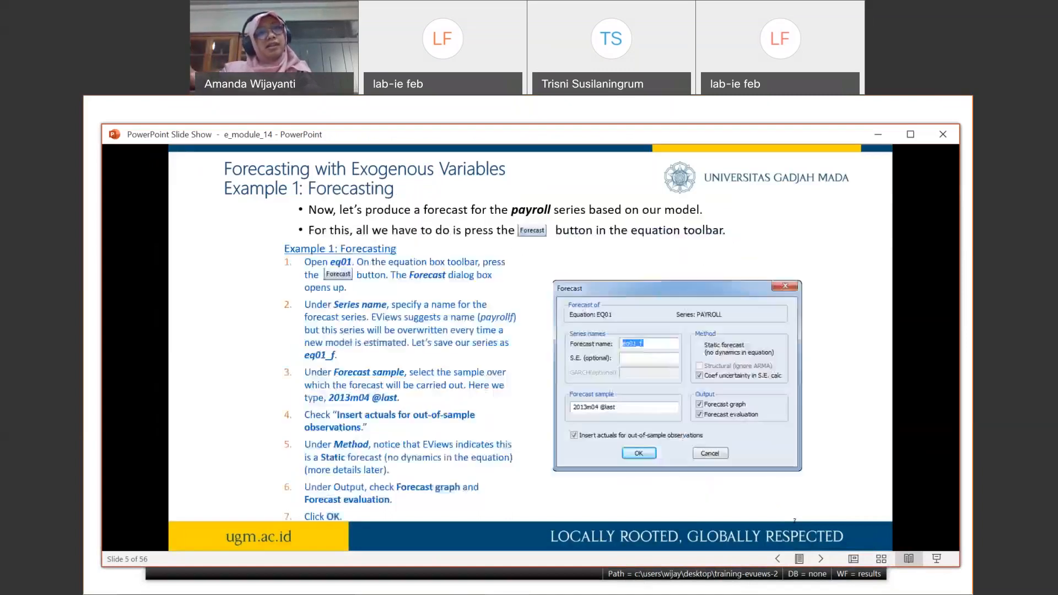
key("Right")
key("Right")
key("Right")
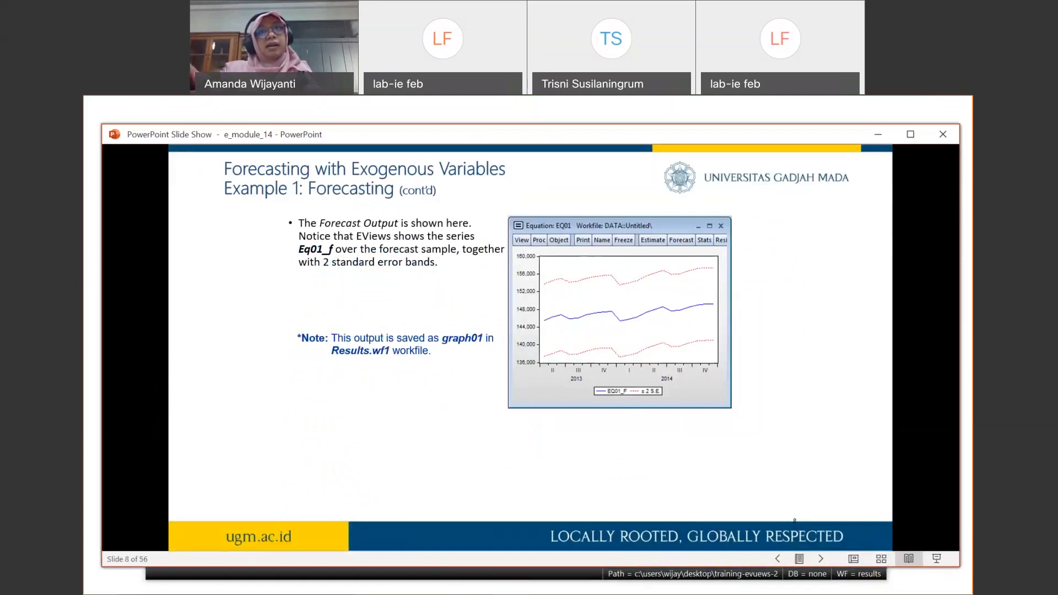
key("Right")
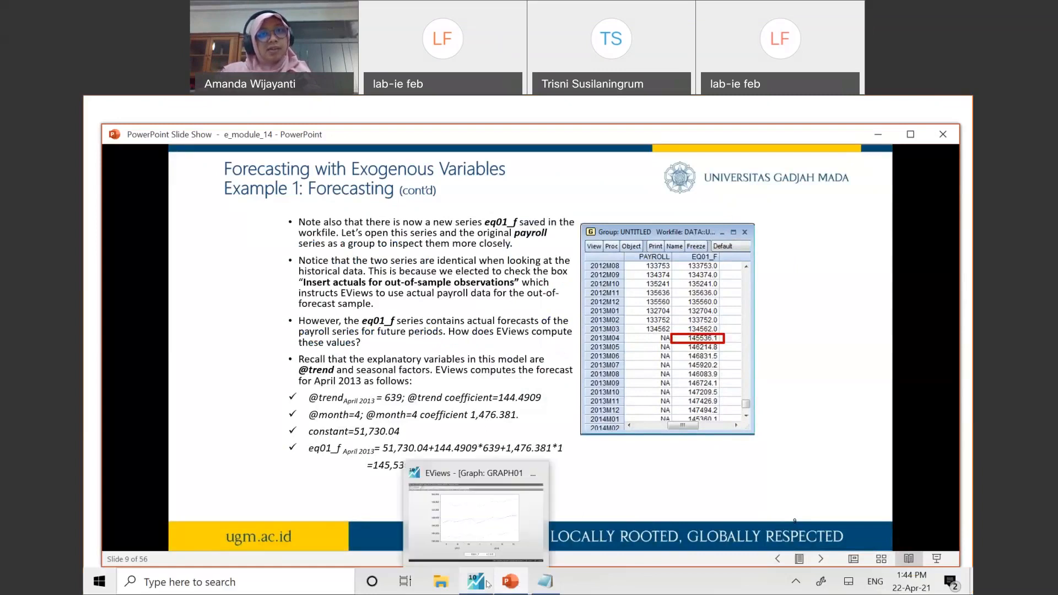
- Return to EViews, close graph01 and open the eq01_f and payroll series together as a group
left_click(487, 583)
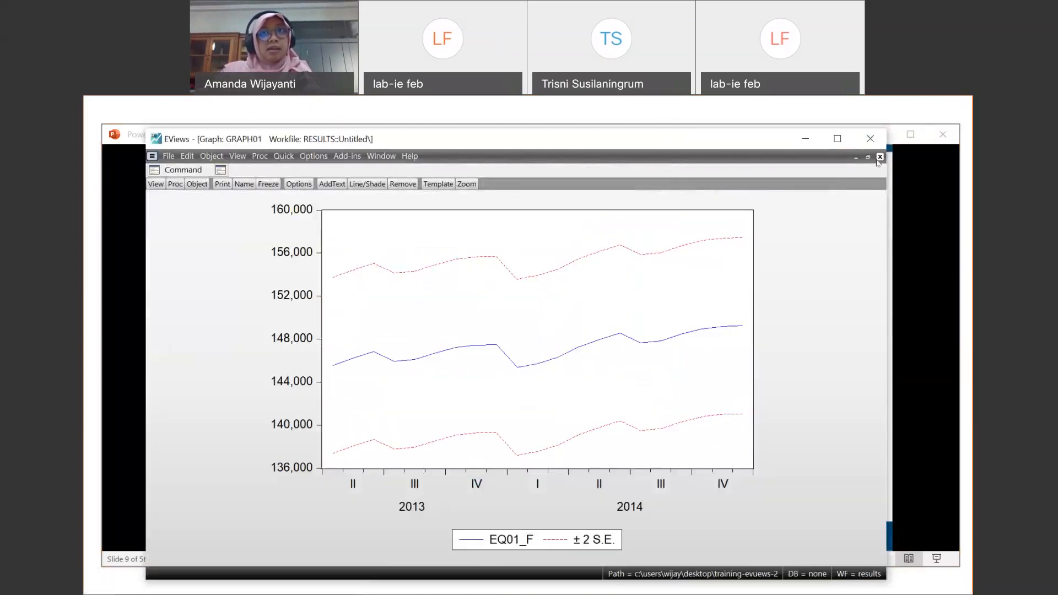
left_click(880, 157)
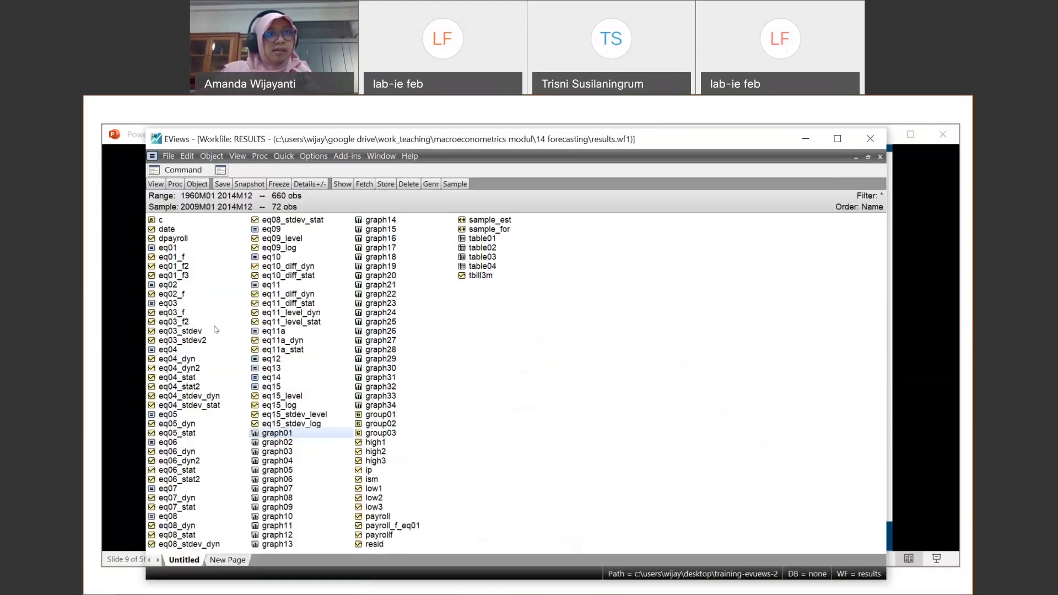
left_click(175, 257)
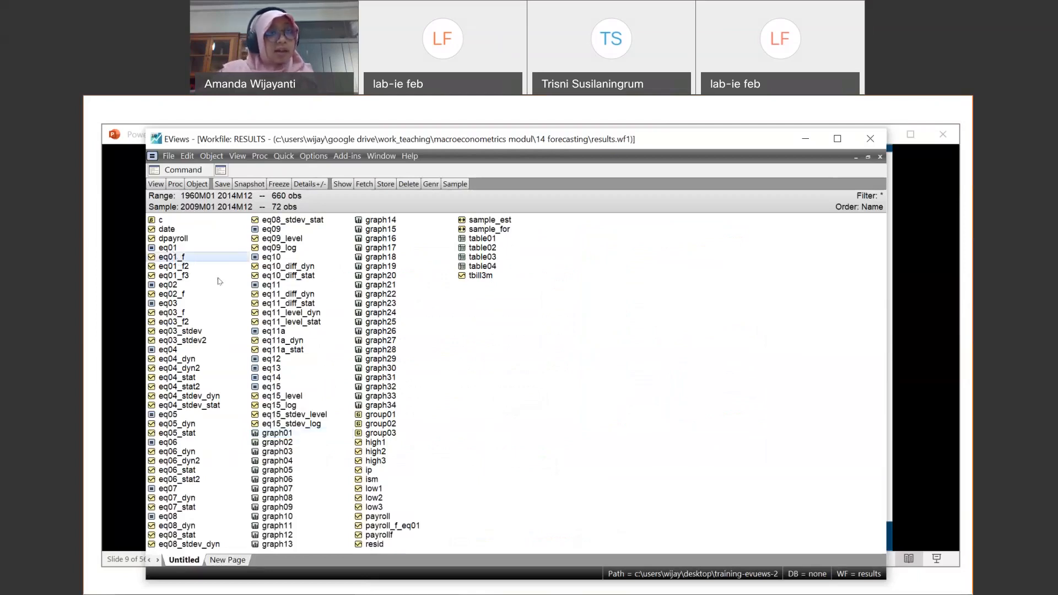
left_click(378, 517, "ctrl")
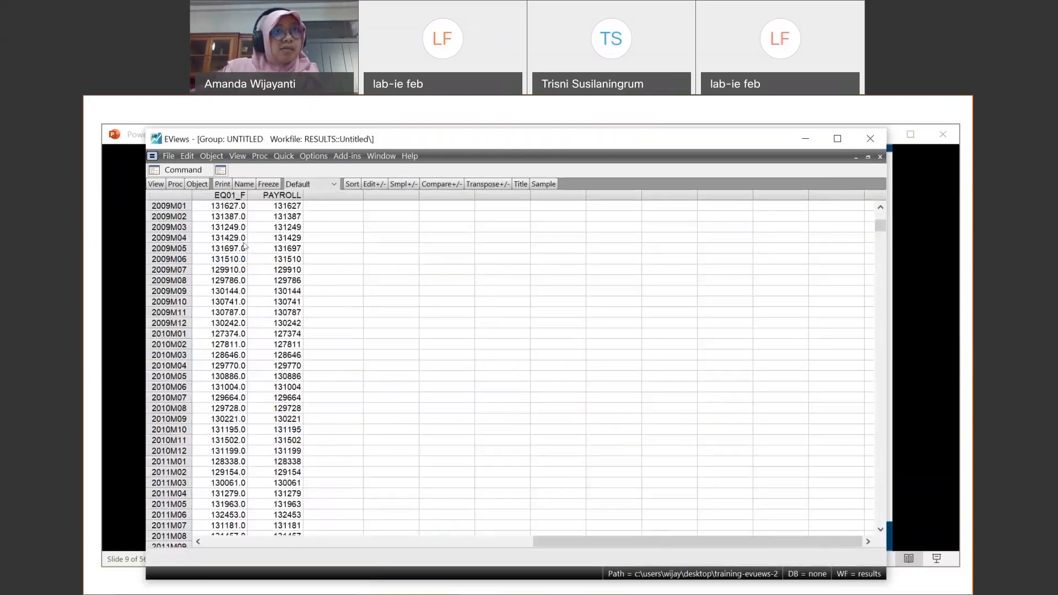
- Compare the EQ01_F and PAYROLL columns from 2009M01 onward, including the forecast period starting at 2013M04
left_click_drag(228, 209, 286, 503)
scroll(401, 439, "down", 4)
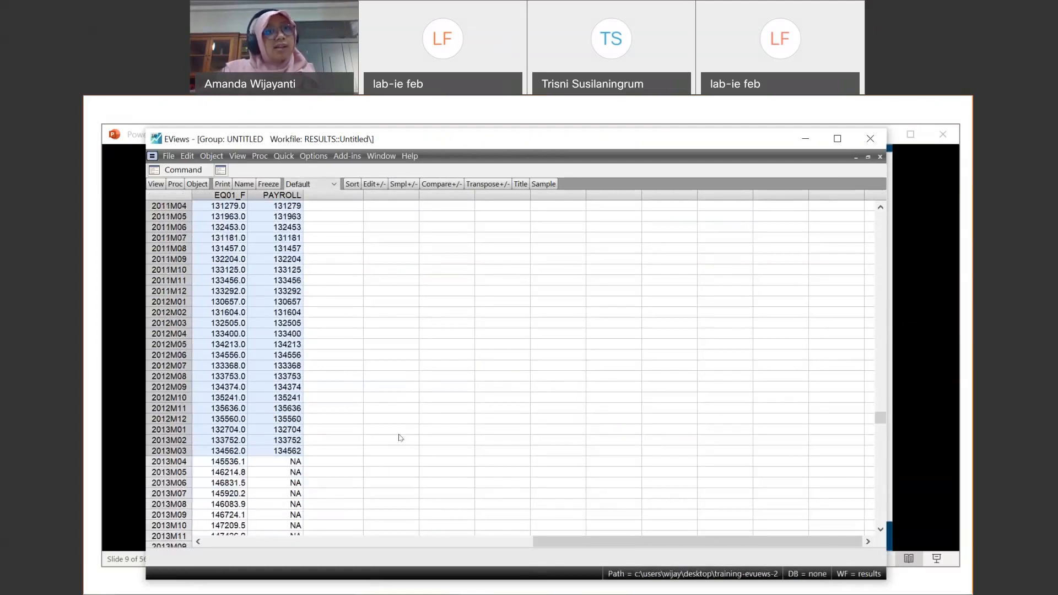
left_click(285, 388)
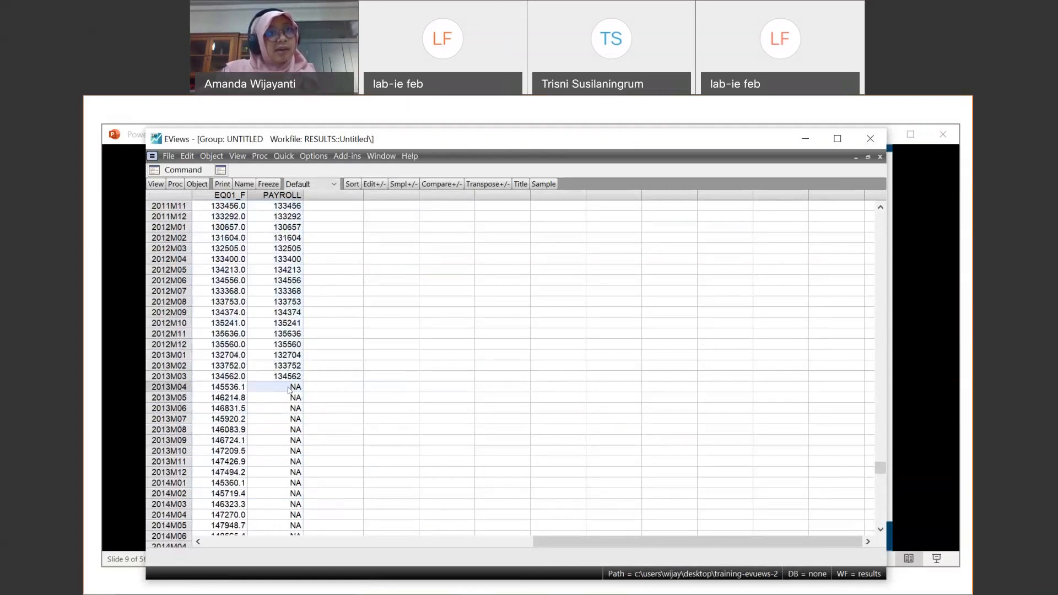
left_click(234, 393)
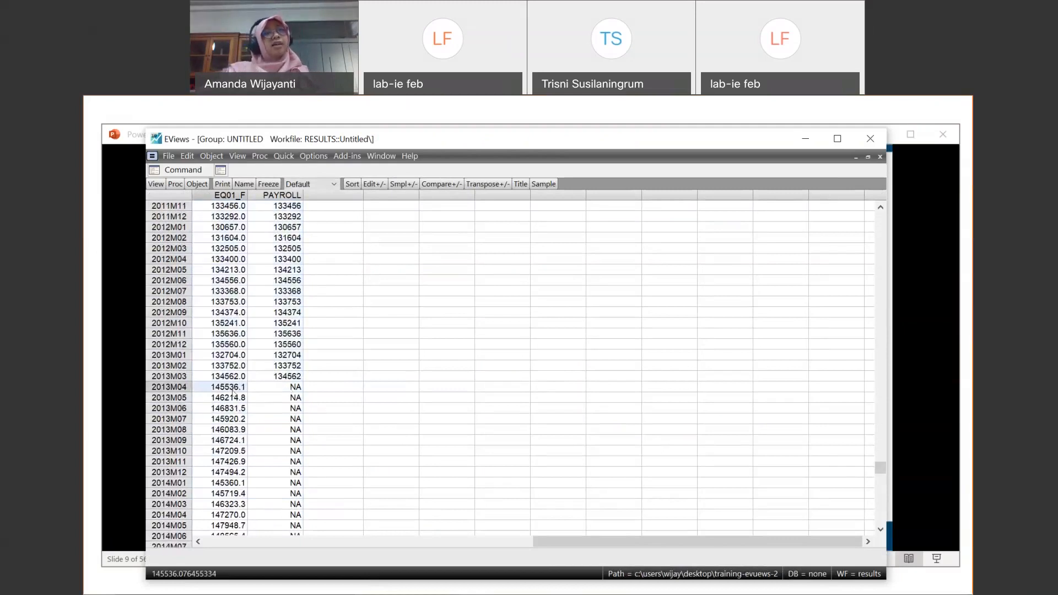
scroll(234, 392, "down", 1)
left_click_drag(216, 368, 225, 522)
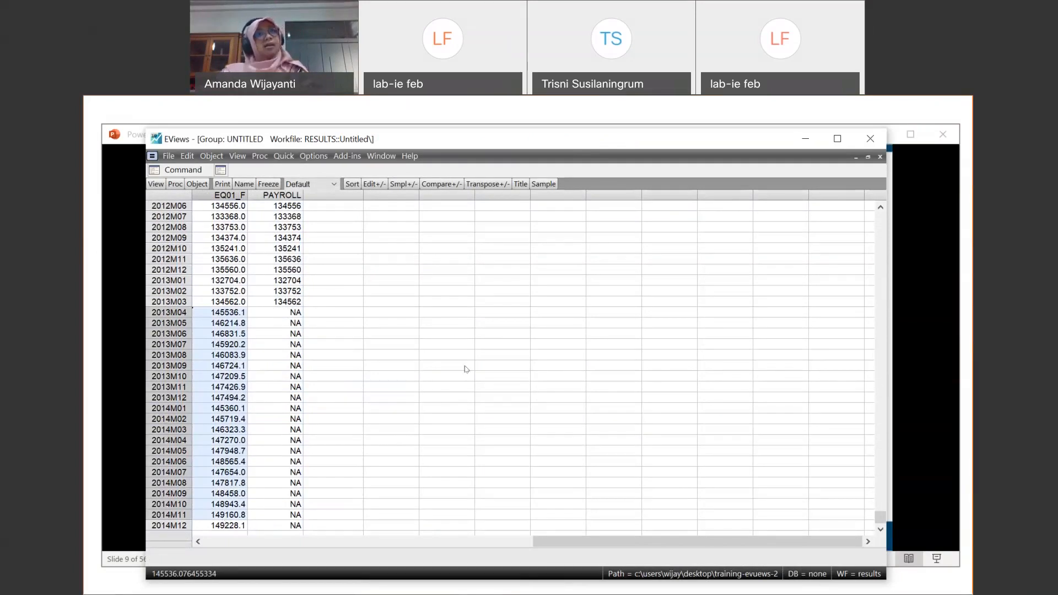
left_click(503, 360)
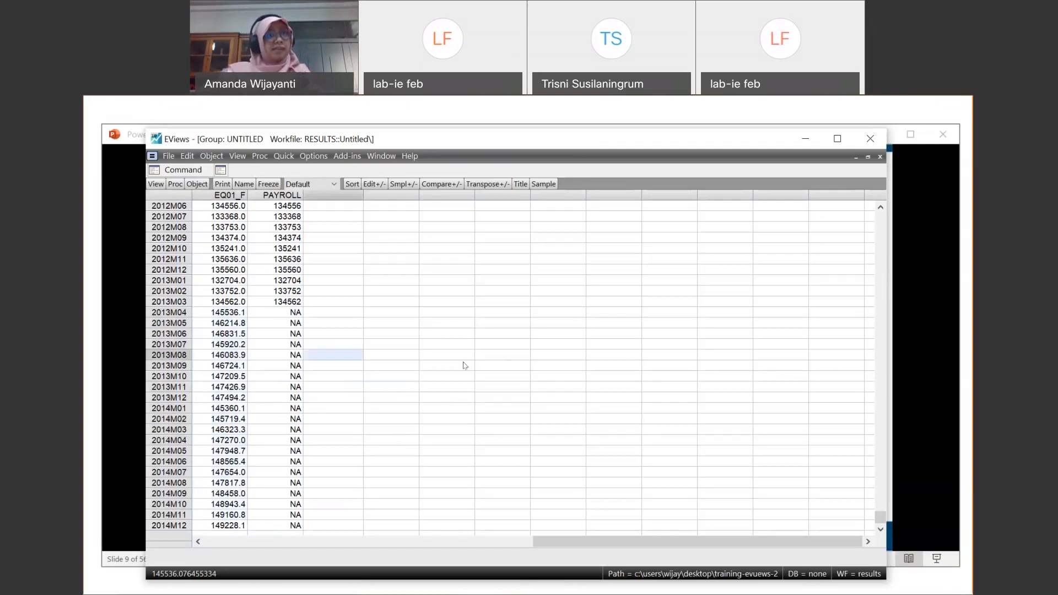
- Examine individual EQ01_F forecast values between 2013M04 and 2014M12 at full precision
left_click(226, 314)
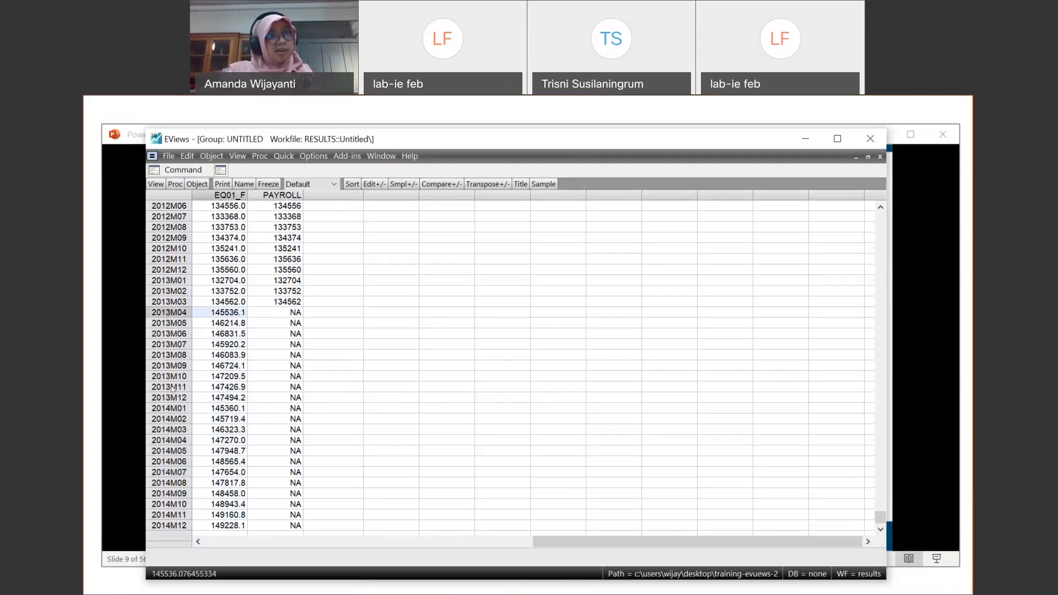
left_click(166, 527)
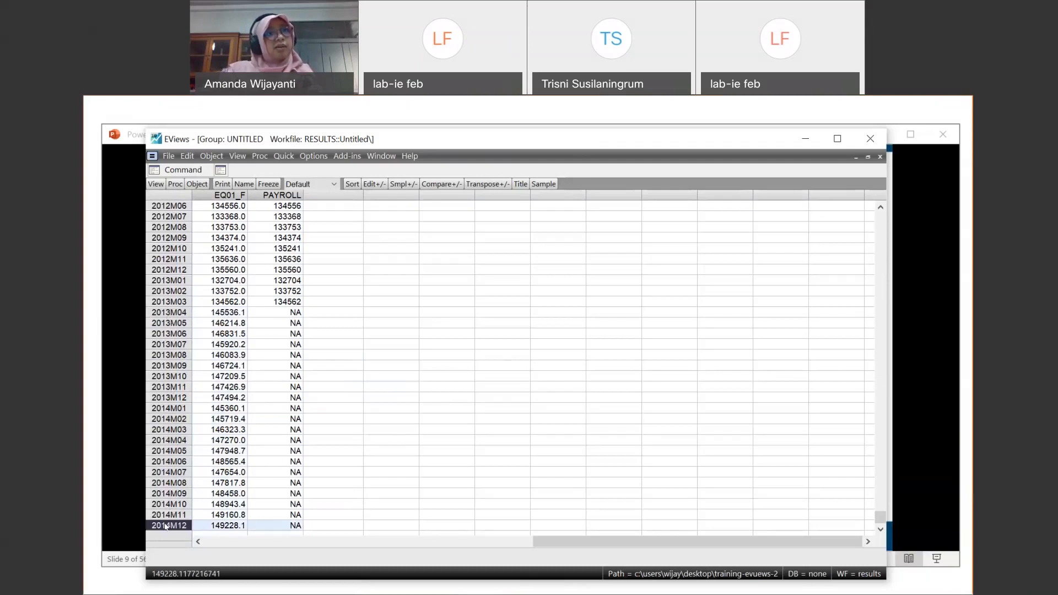
left_click(223, 505)
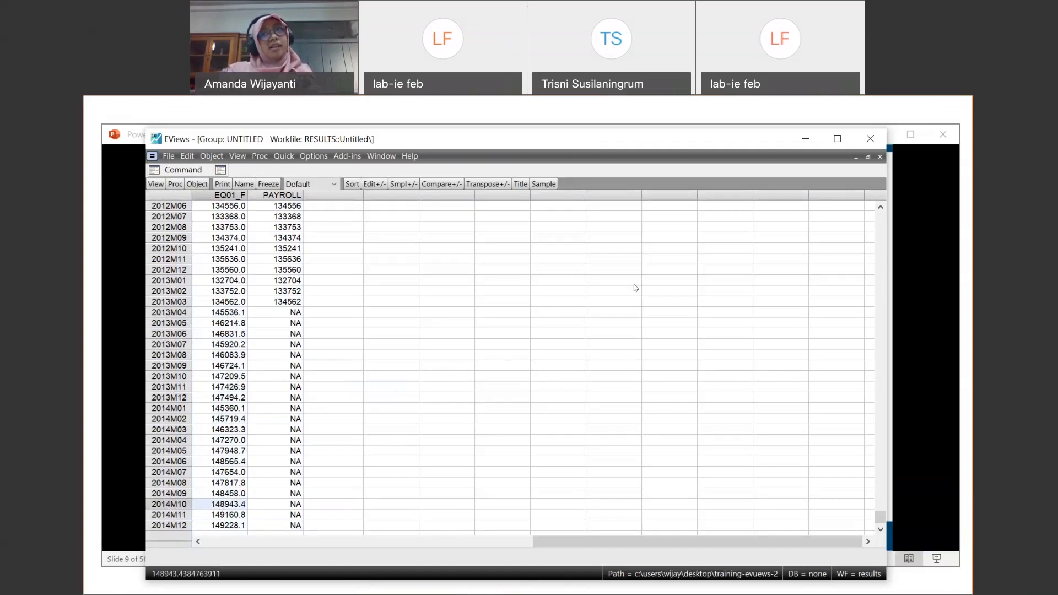
left_click(240, 313)
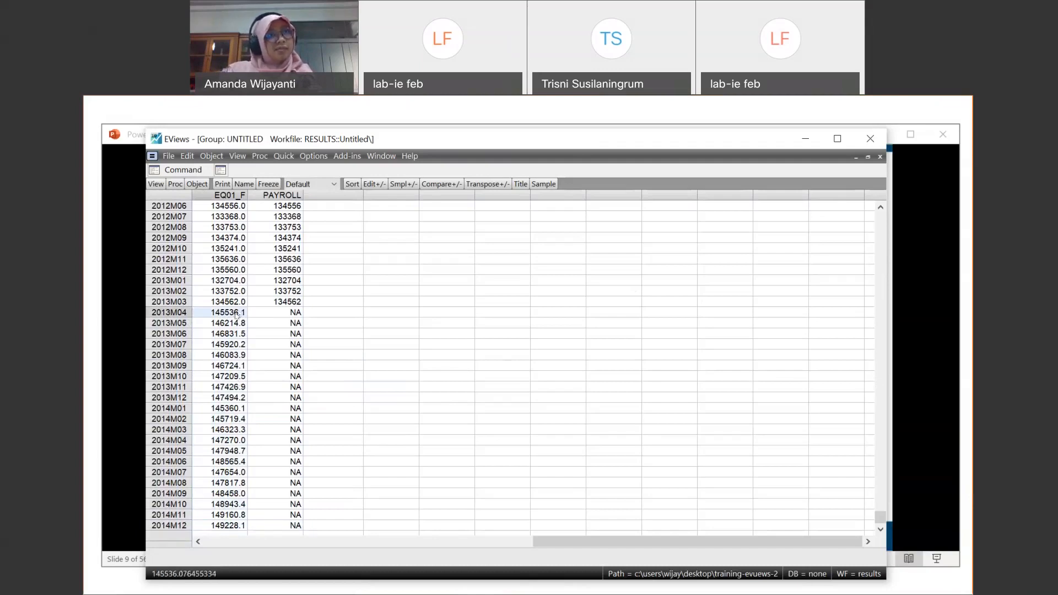
key("Down")
key("Down")
key("Down")
key("Down")
key("Down")
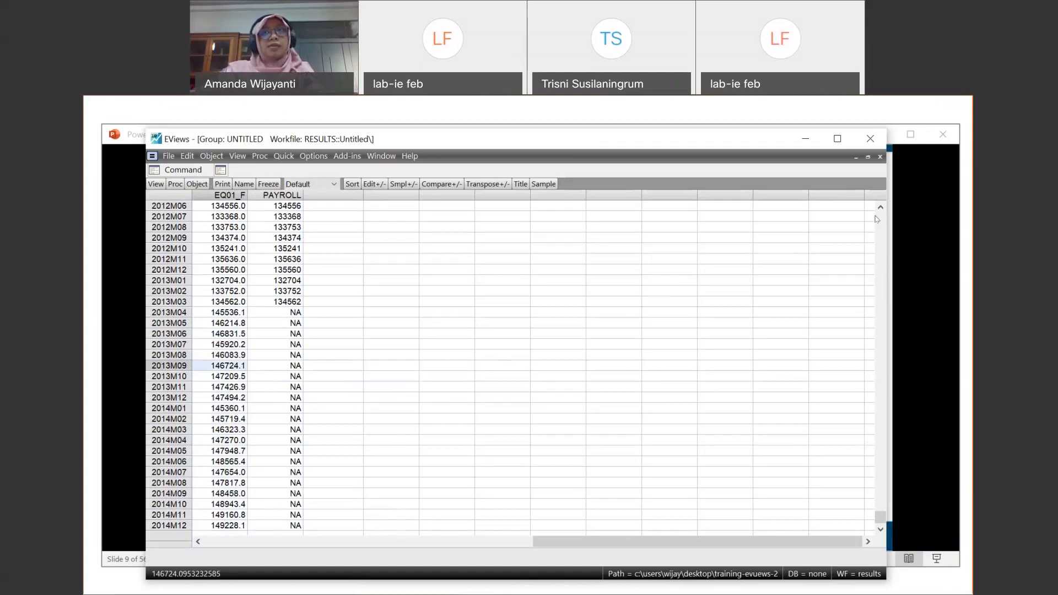
- Close the group of eq01_f and payroll, deleting it unsaved, and return to the workfile's object list
left_click(881, 157)
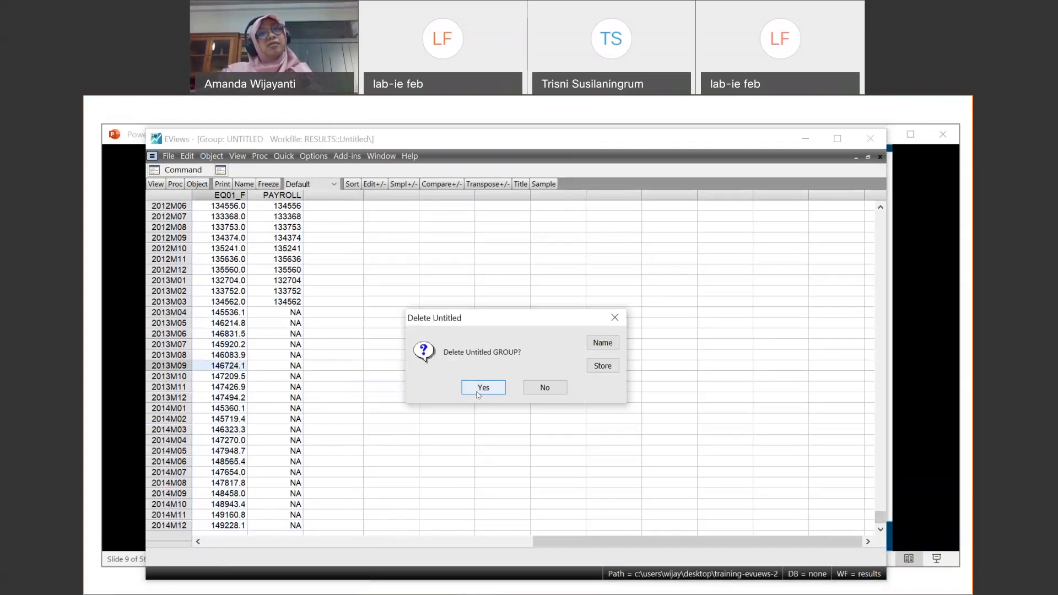
left_click(480, 389)
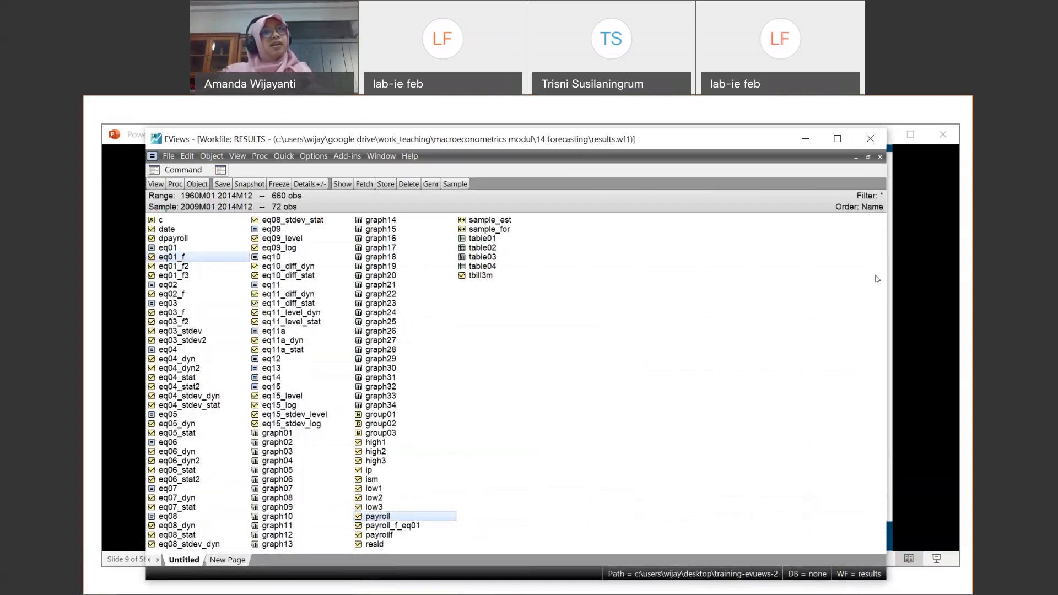
right_click(178, 257)
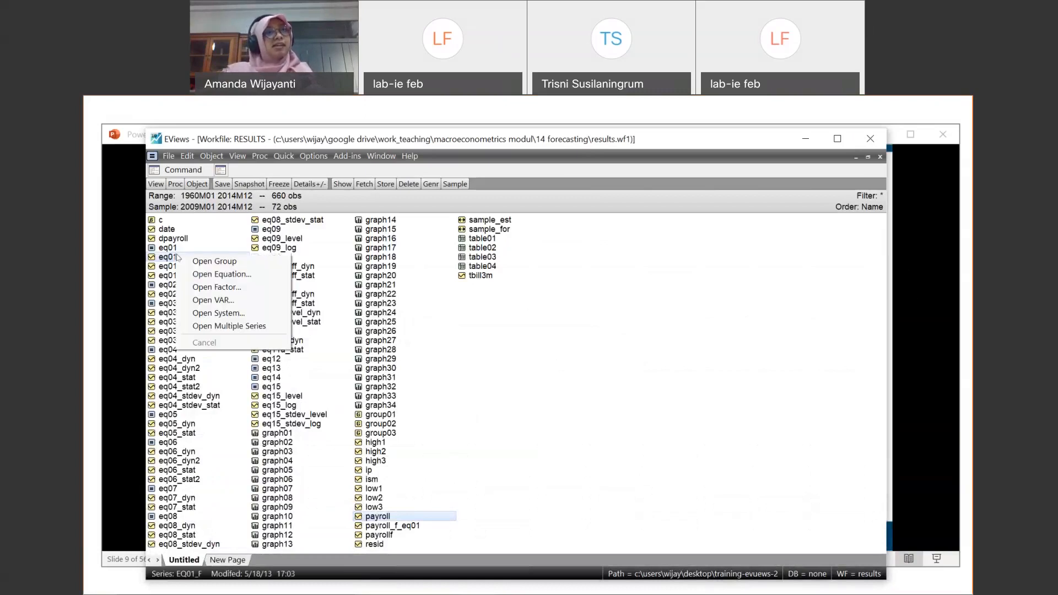
left_click(323, 308)
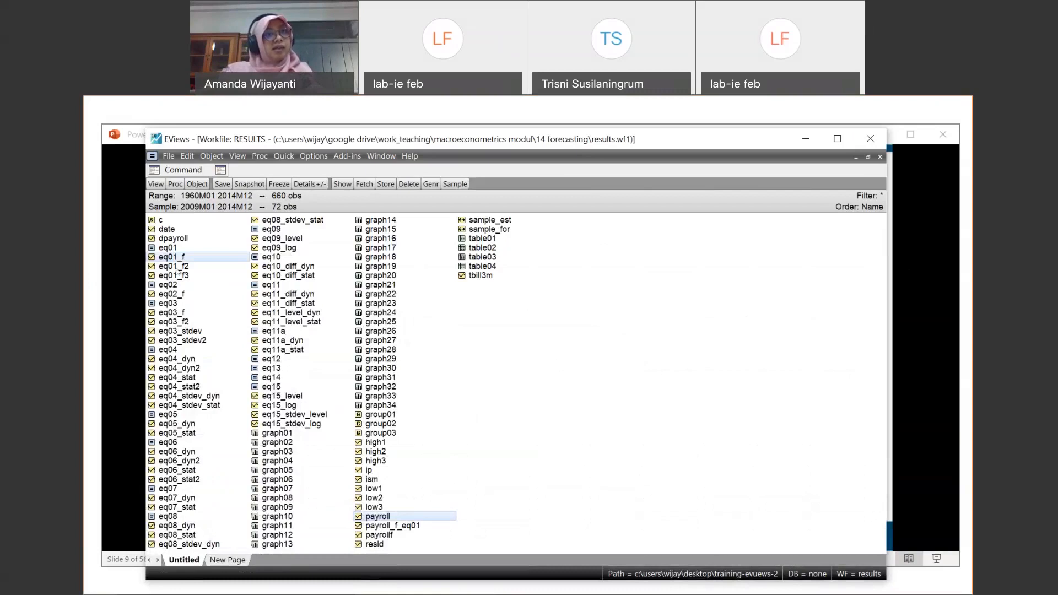
- Inspect the payroll series and the eq01_f series individually, closing each one after viewing
double_click(376, 517)
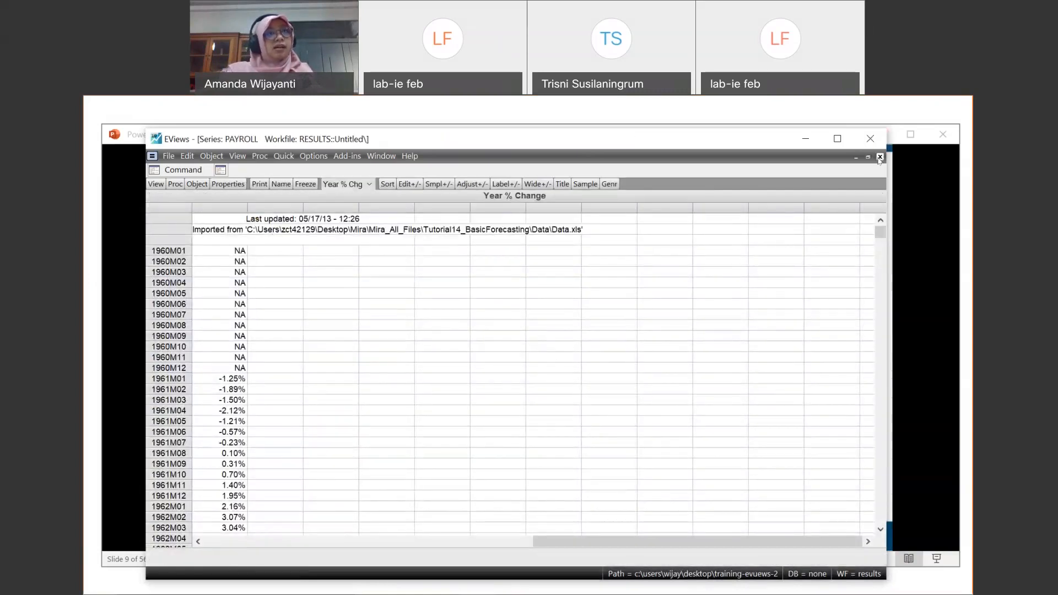
left_click(880, 157)
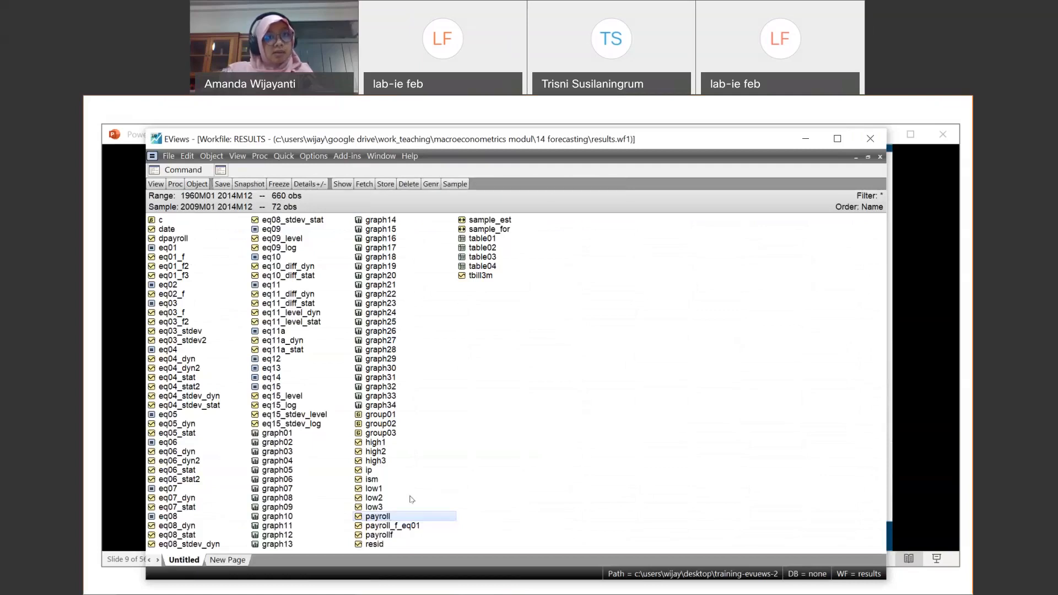
double_click(381, 516)
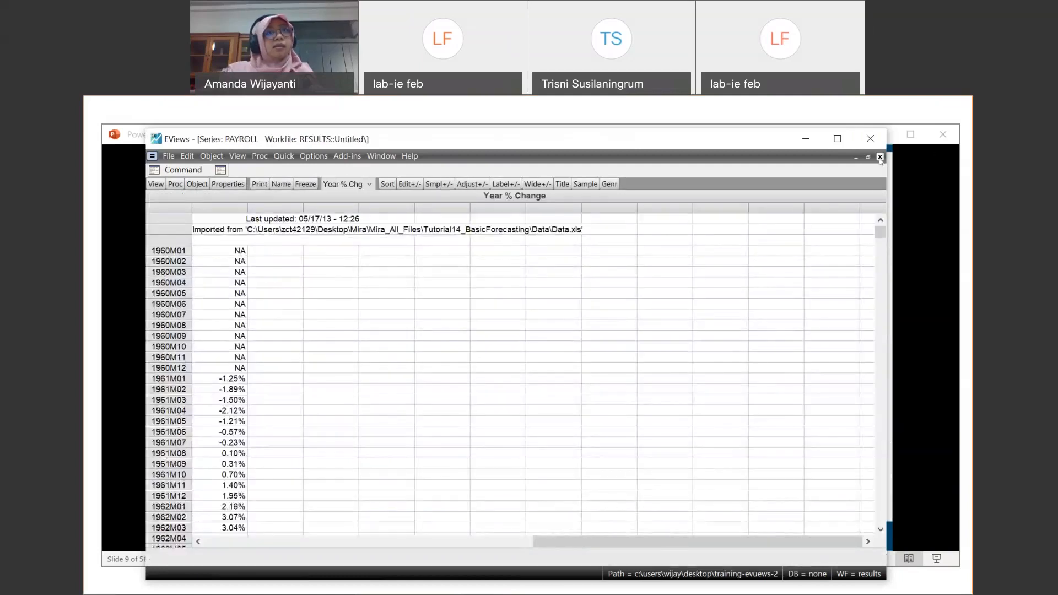
left_click(881, 157)
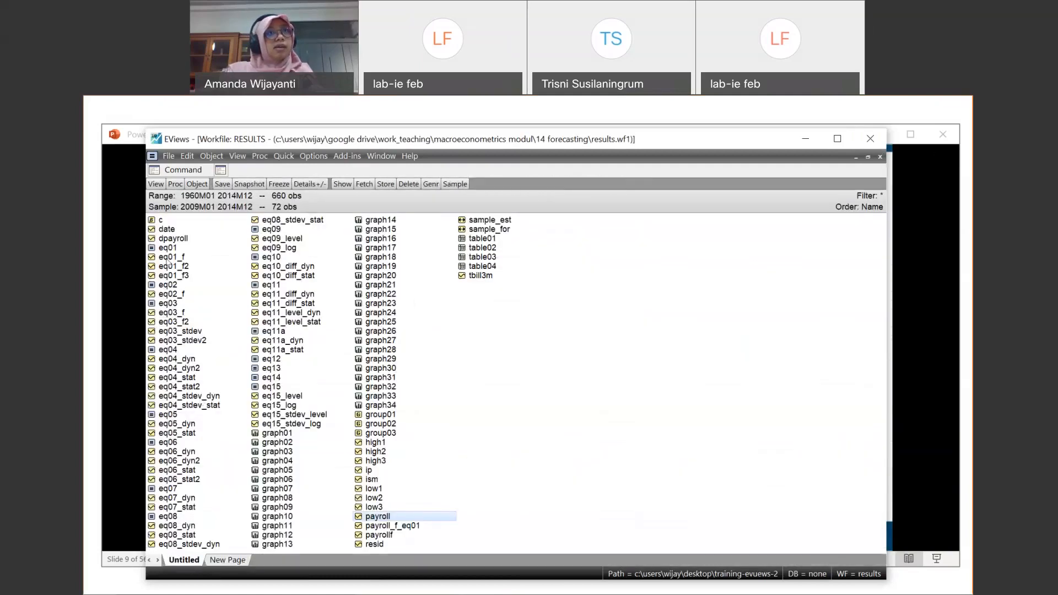
double_click(163, 256)
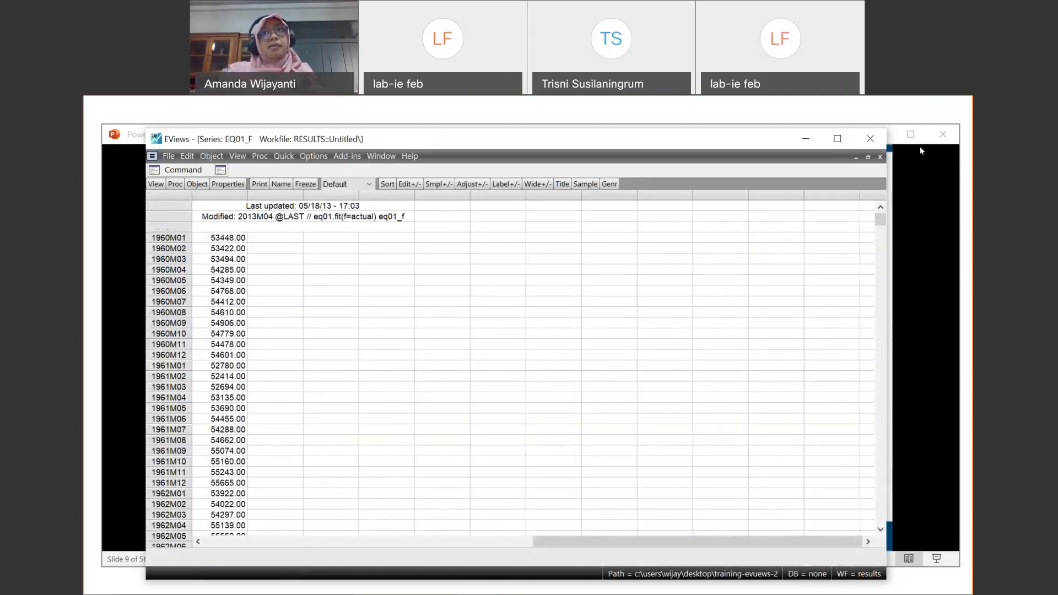
left_click(881, 157)
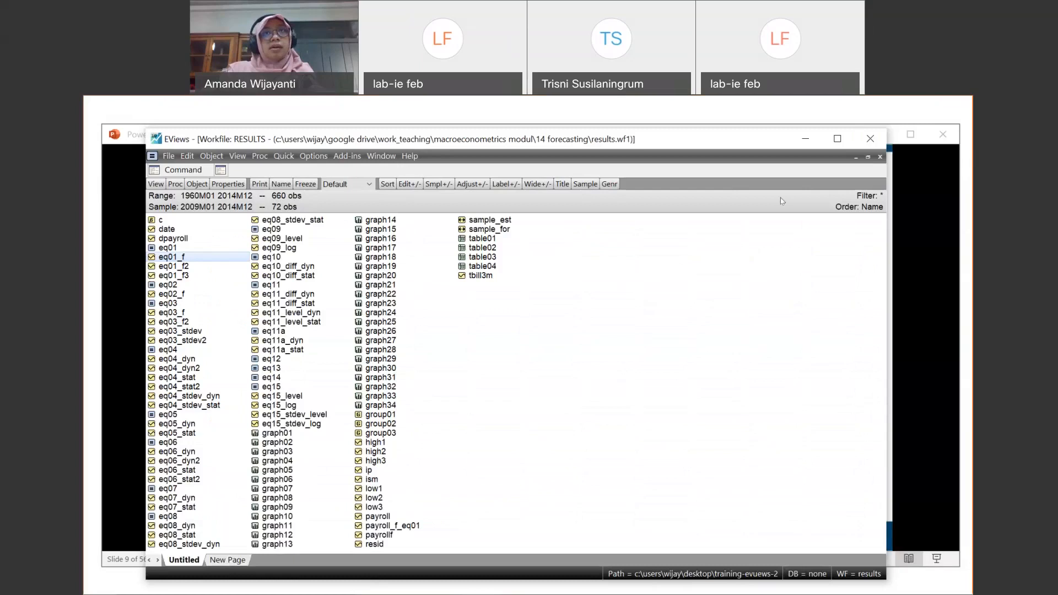
- Switch to the PowerPoint slides and review the April 2013 forecast calculation and the Forecast Sample Changes example
left_click(911, 241)
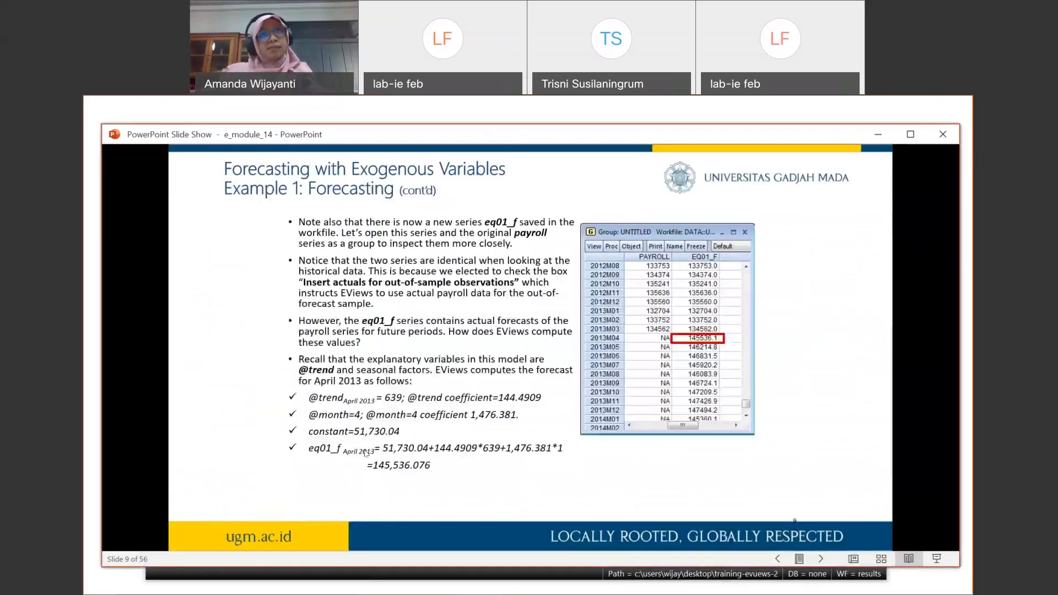
key("Right")
key("Left")
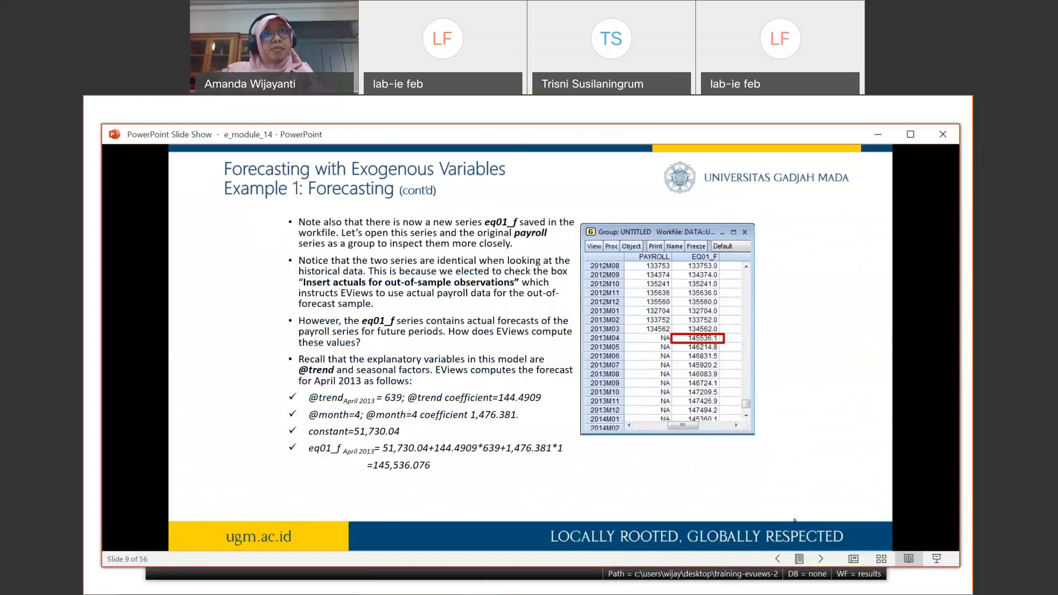
key("Right")
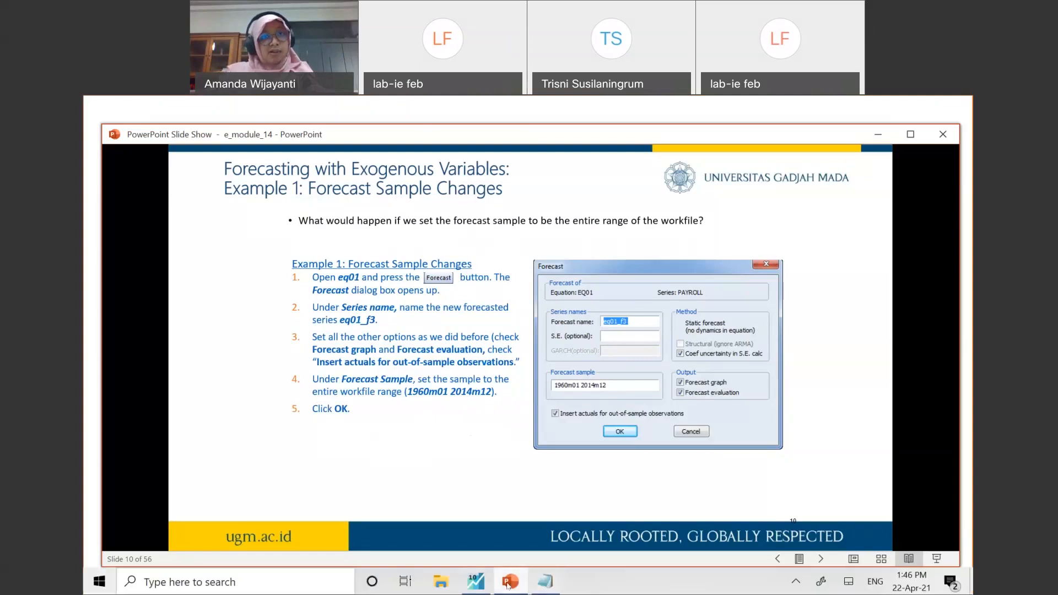
- Return to EViews, open equation eq01 and start a new forecast from it
left_click(476, 582)
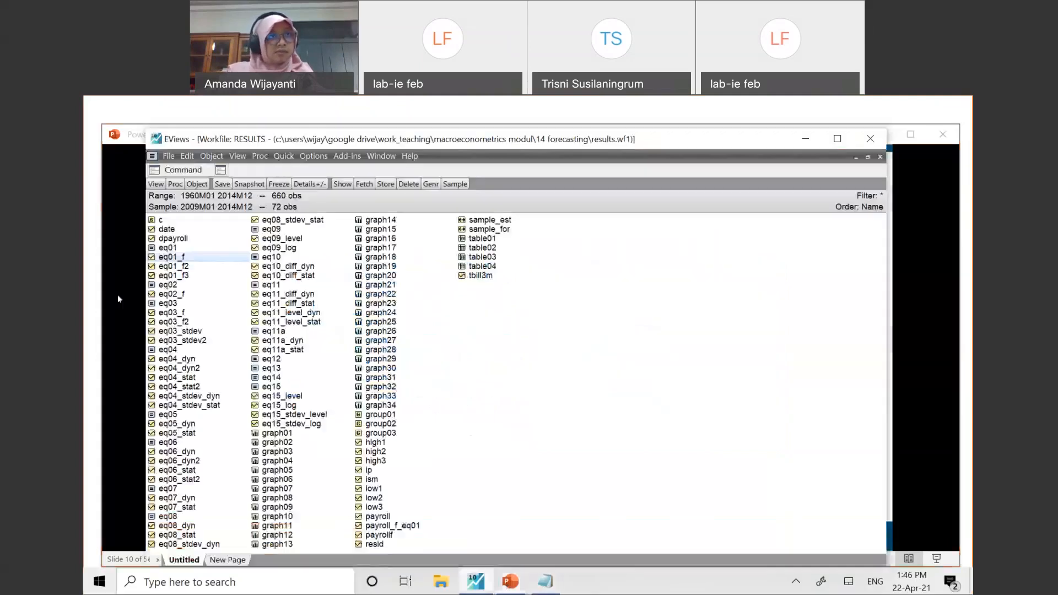
double_click(168, 248)
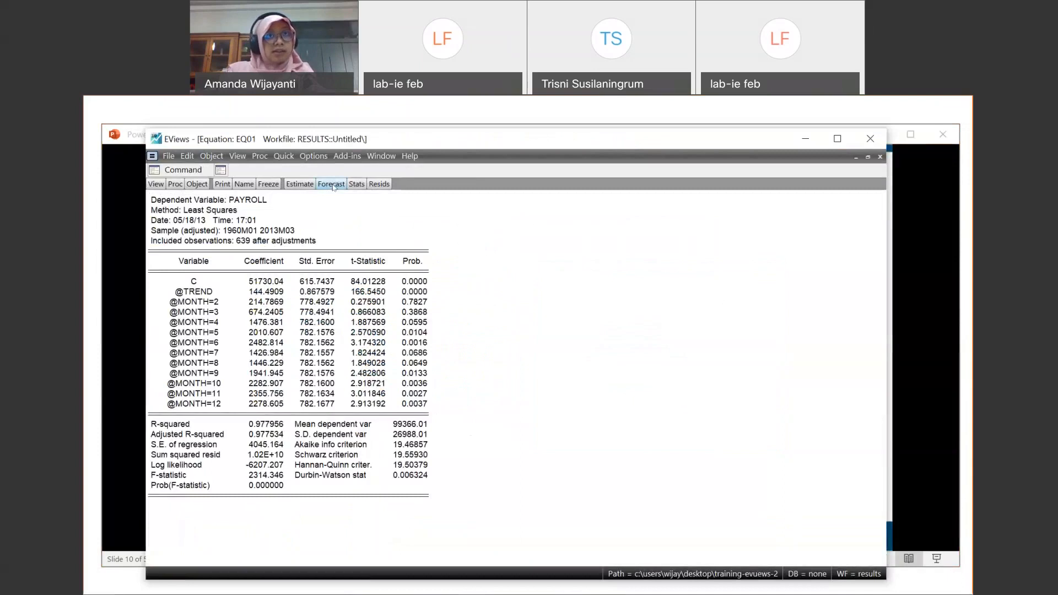
left_click(331, 183)
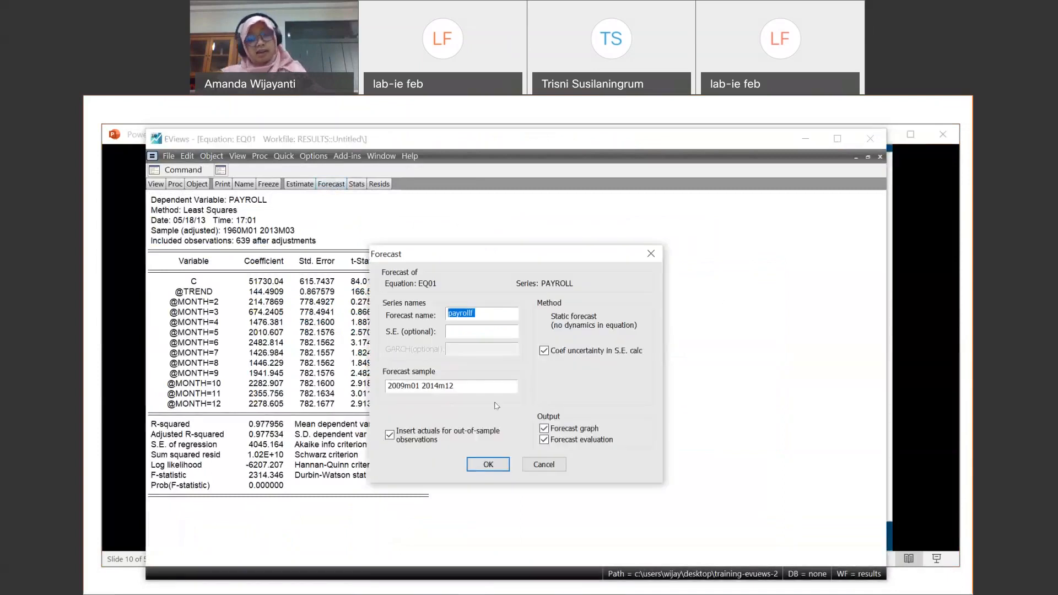
- Set the forecast sample to the entire workfile range, 1960m01 2014m12
key("Tab")
key("Tab")
key("Home")
key("Right")
key("Right")
key("Delete")
key("Delete")
key("BackSpace")
key("BackSpace")
type("10")
key("BackSpace")
type("960")
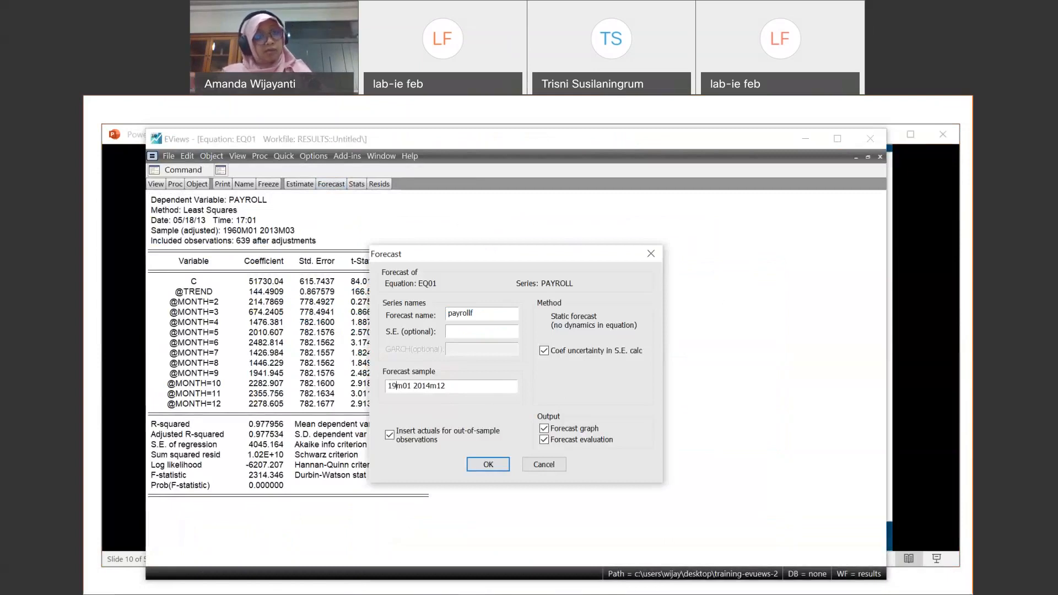
left_click(481, 380)
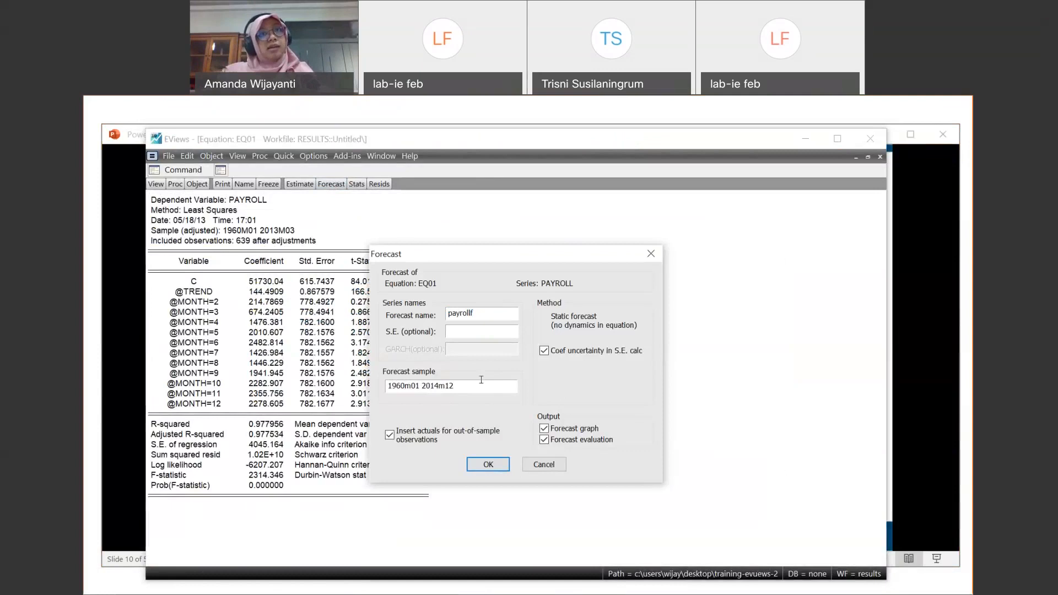
- Name the forecast series payrollf_all and run the forecast with its graph and evaluation
left_click(512, 311)
type("_all")
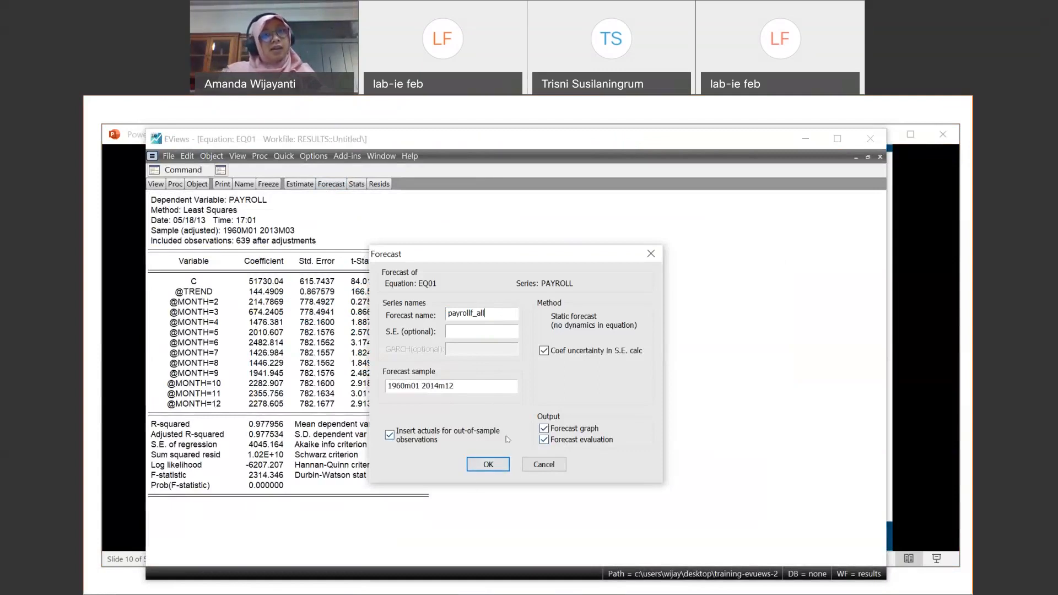
left_click(488, 468)
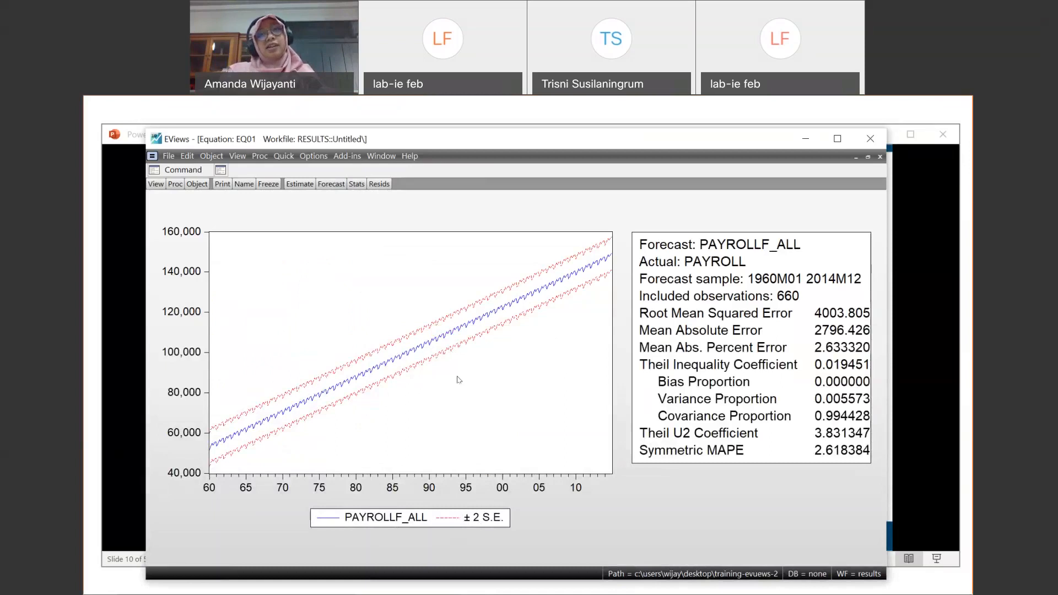
- Switch to the PowerPoint slides and review the Forecast Evaluation and In-Sample vs. Out-of-Sample Forecasts slides, returning to slide 11
mouse_move(466, 346)
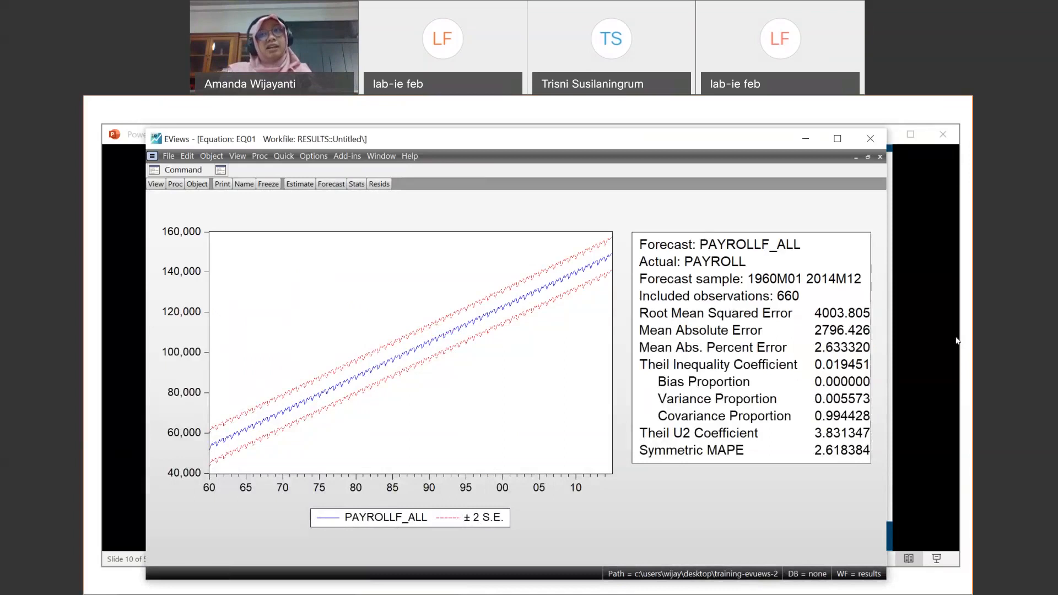
left_click(937, 391)
left_click(938, 390)
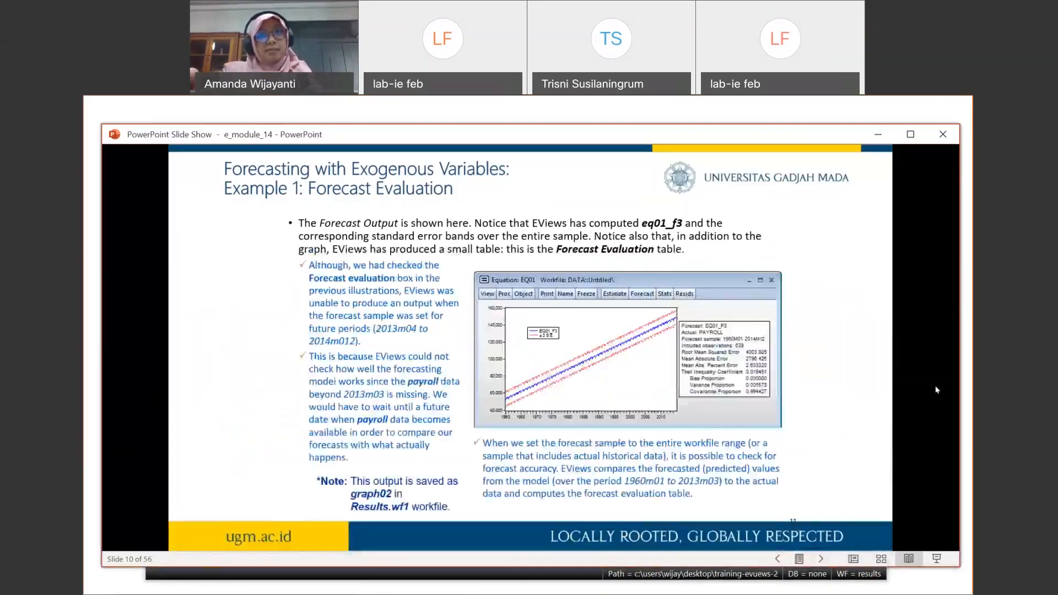
left_click(937, 391)
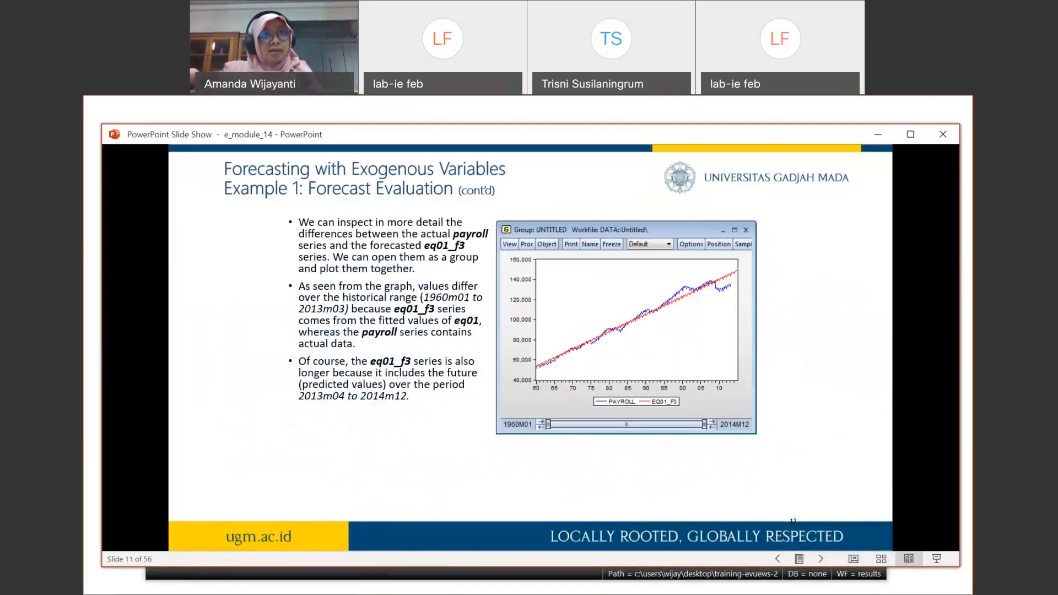
key("Right")
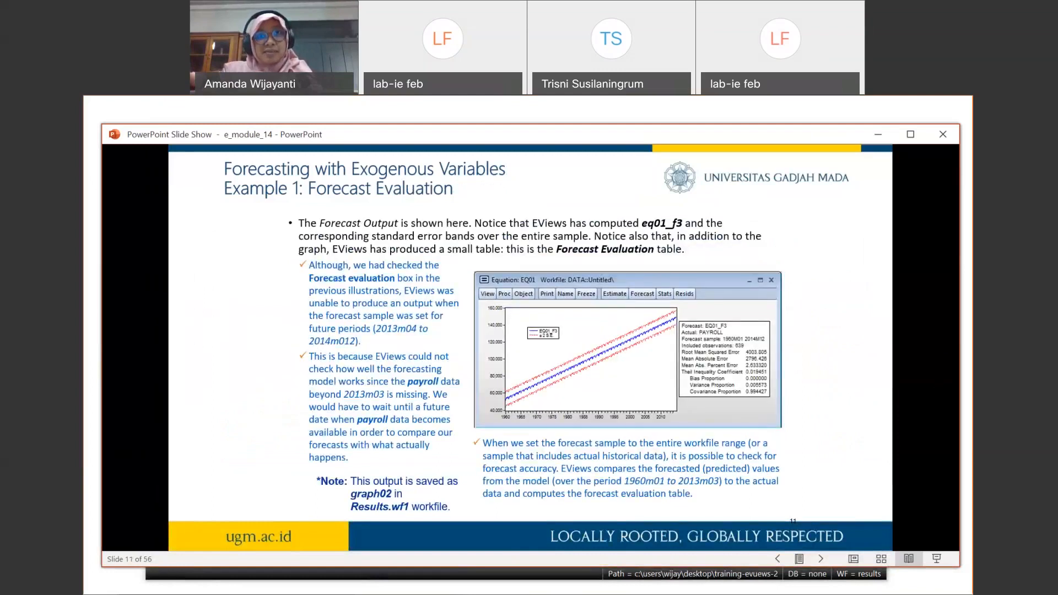
key("Right")
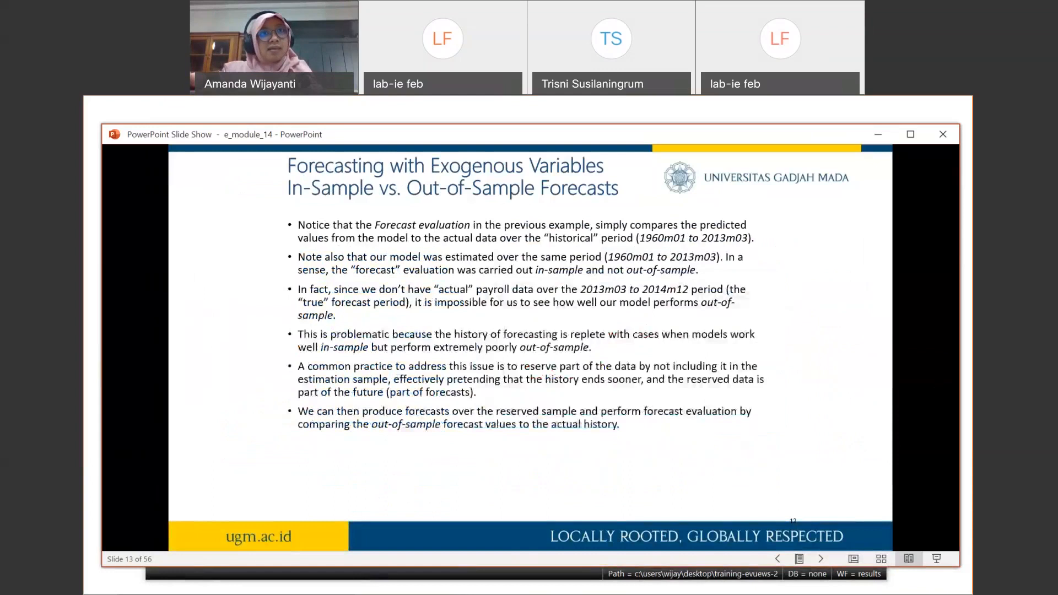
key("Left")
key("Left")
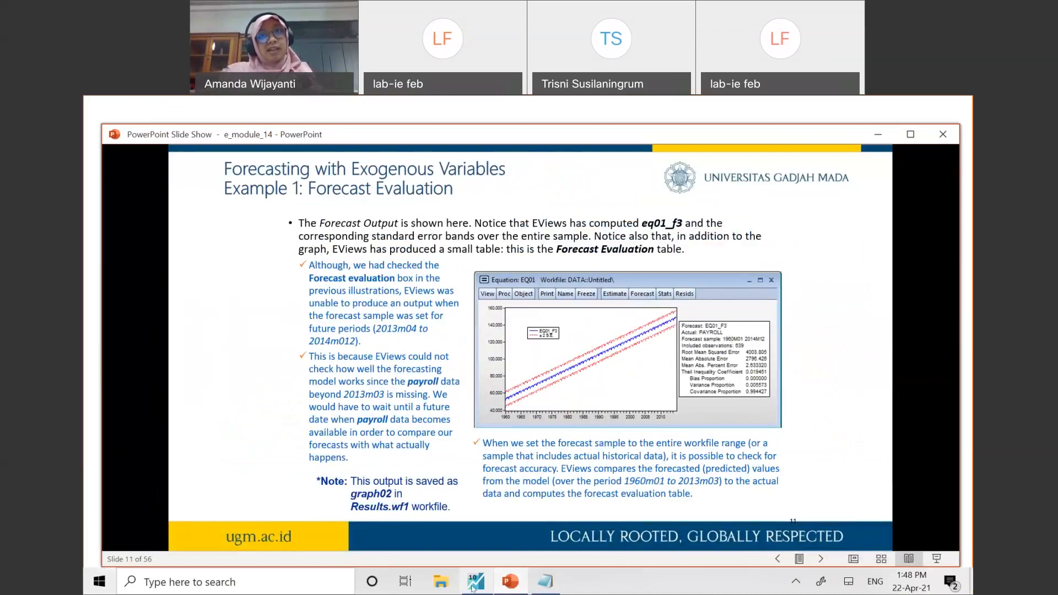
- Return to EViews, open graph01 and place it beside the eq01 forecast output for comparison
left_click(473, 586)
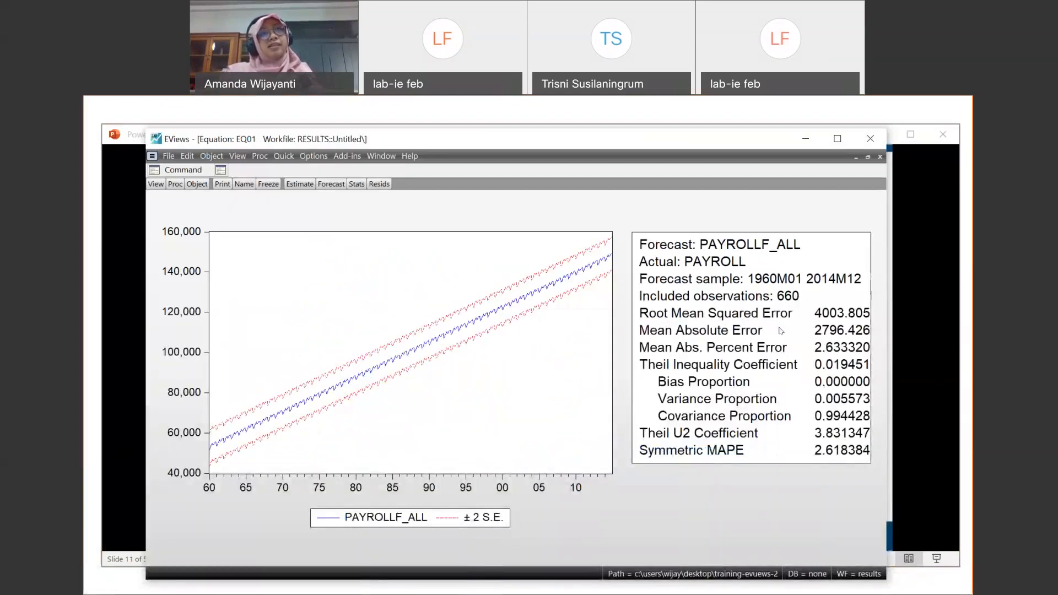
left_click(867, 157)
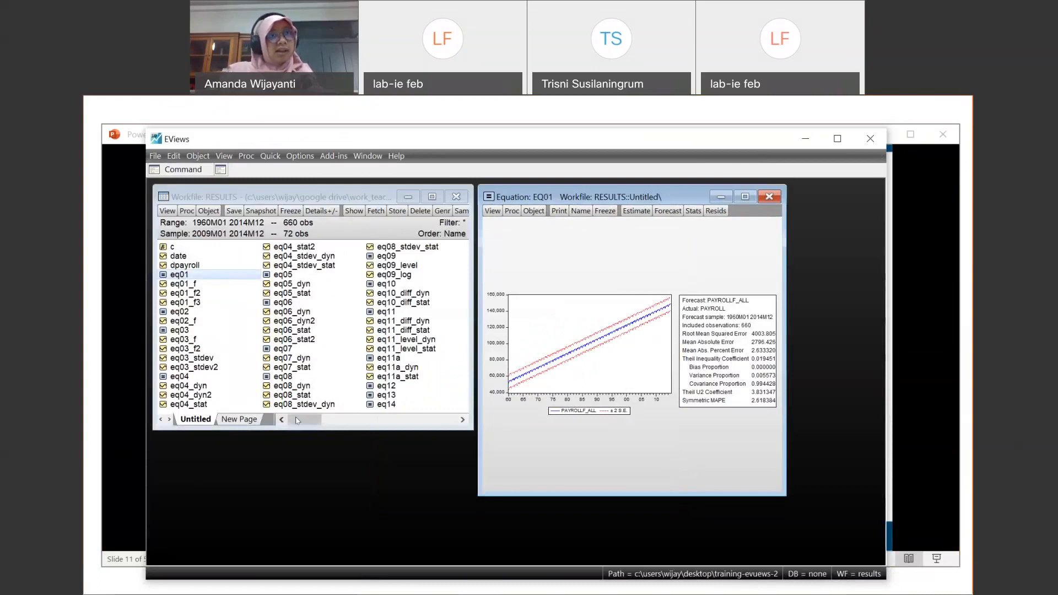
left_click_drag(304, 419, 335, 419)
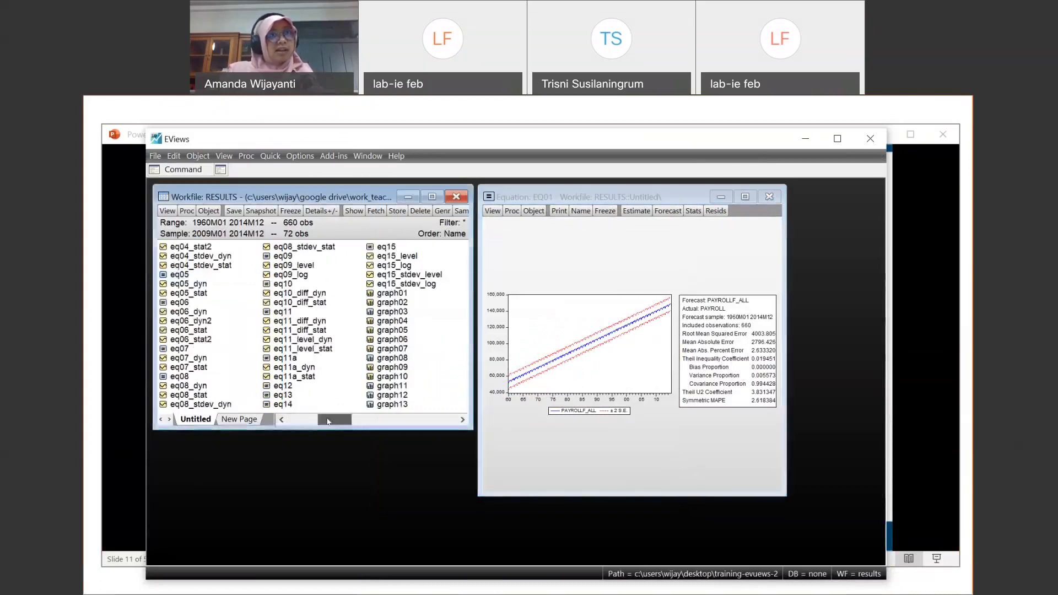
double_click(394, 294)
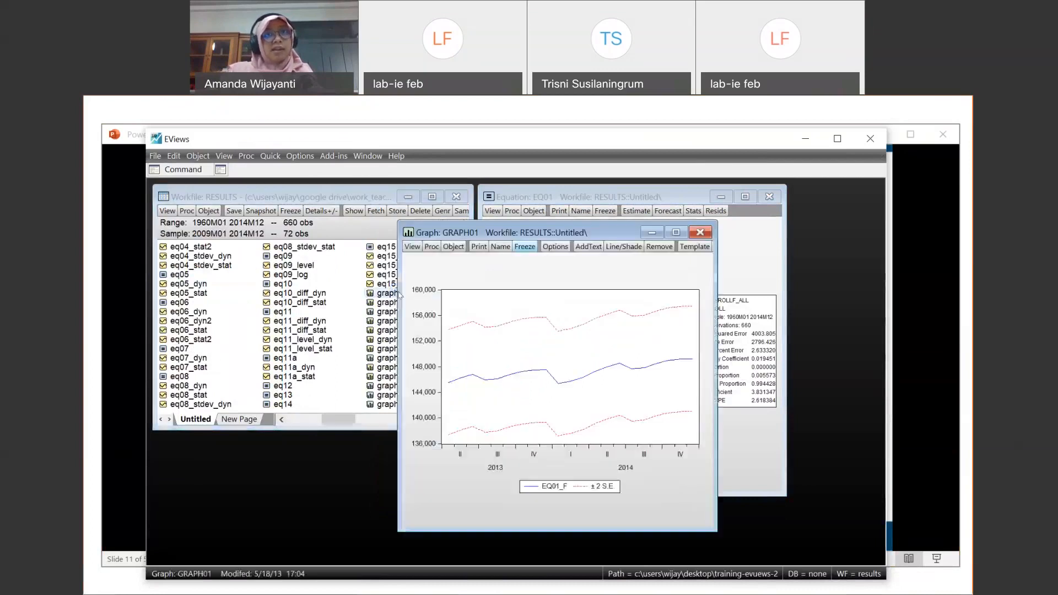
left_click_drag(449, 234, 198, 199)
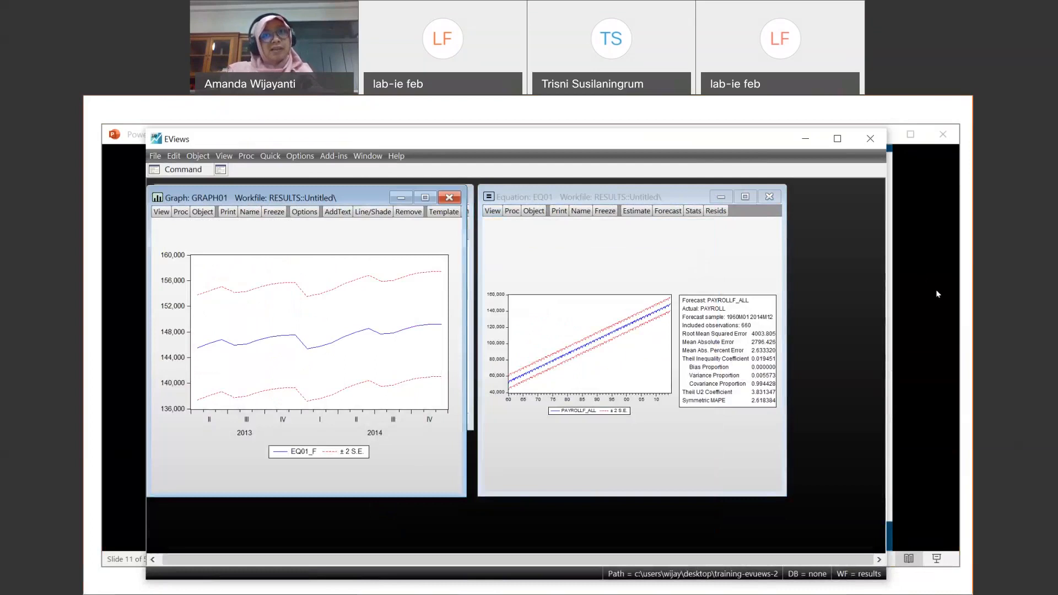
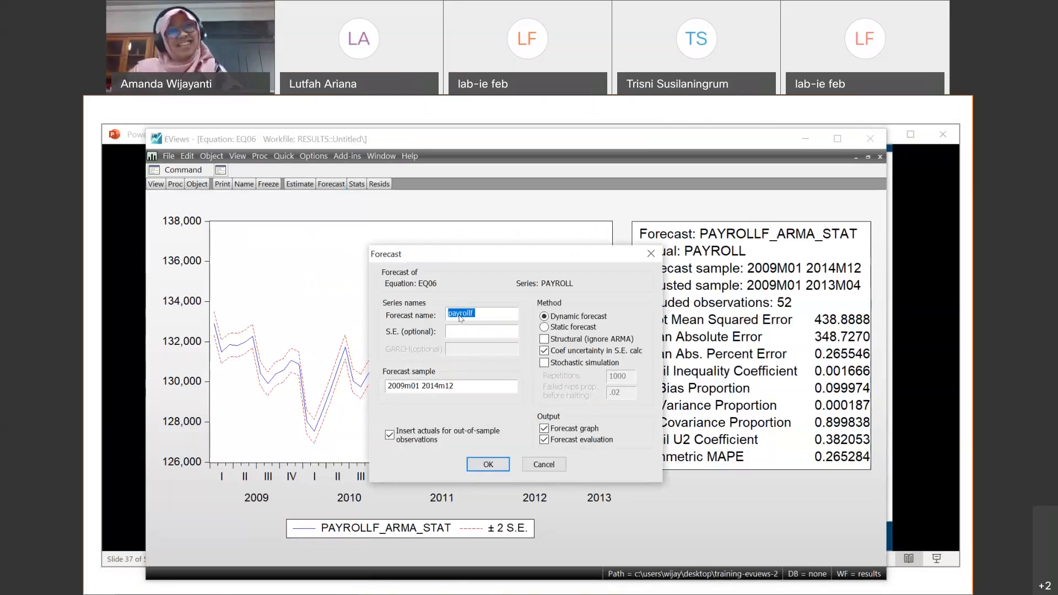
- Name the EQ06 forecast series payrollf_arma_str
left_click(466, 317)
type("_arma_")
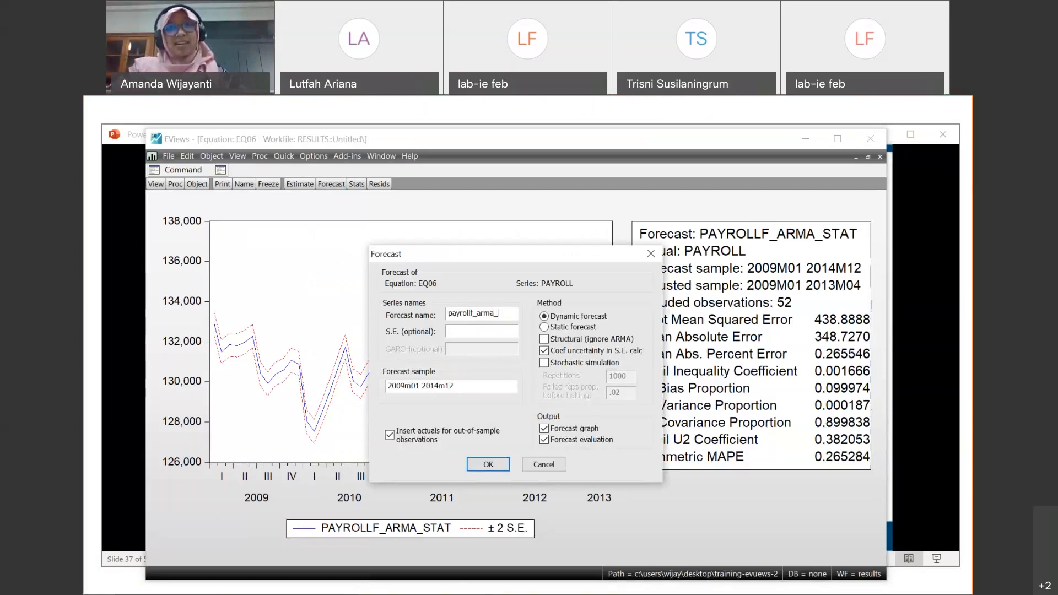
type("str")
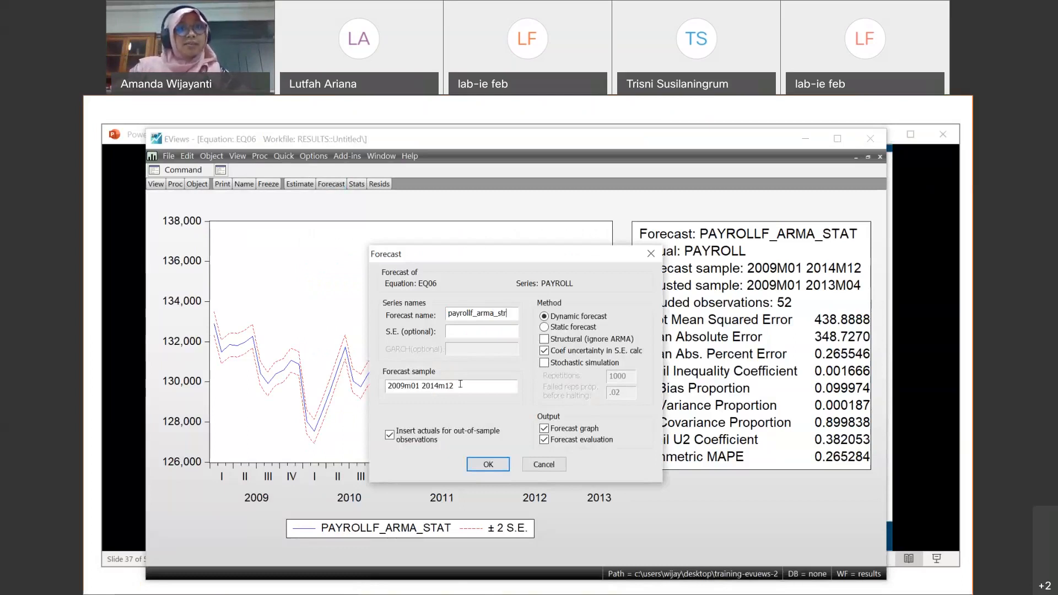
- Set the forecast sample to sample_for and run the dynamic forecast with Structural (ignore ARMA) enabled
key("Tab")
key("Tab")
type("sapmle")
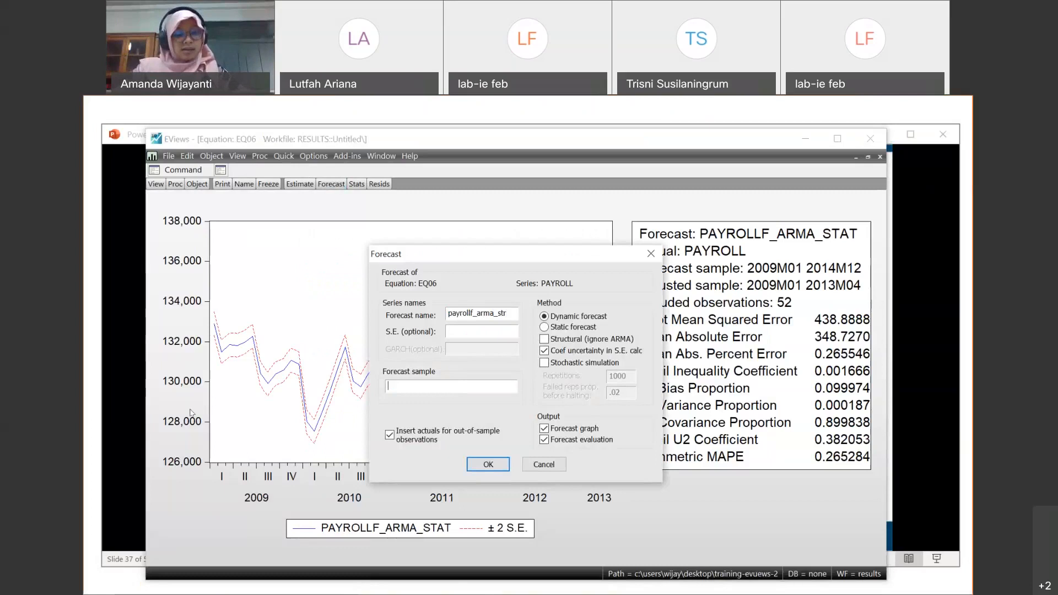
key("BackSpace")
key("BackSpace")
key("BackSpace")
type("mple")
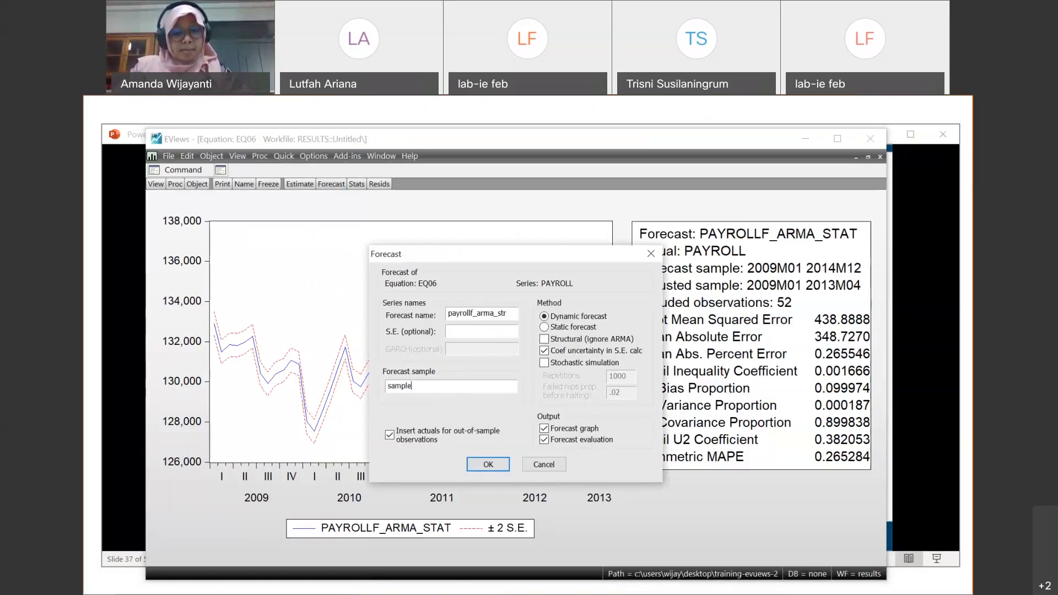
type("_for")
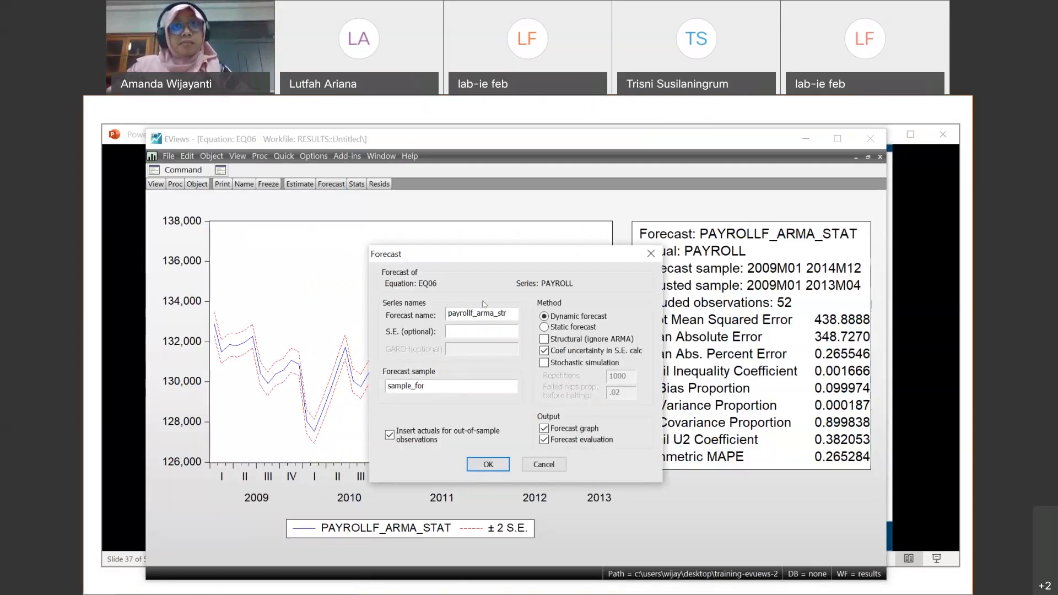
left_click(544, 339)
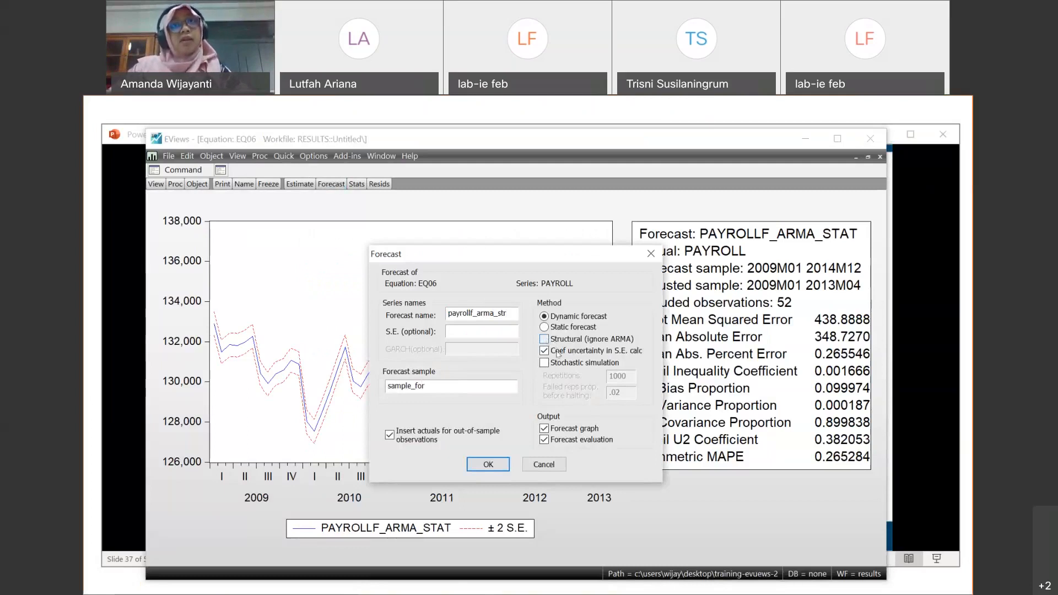
left_click(495, 467)
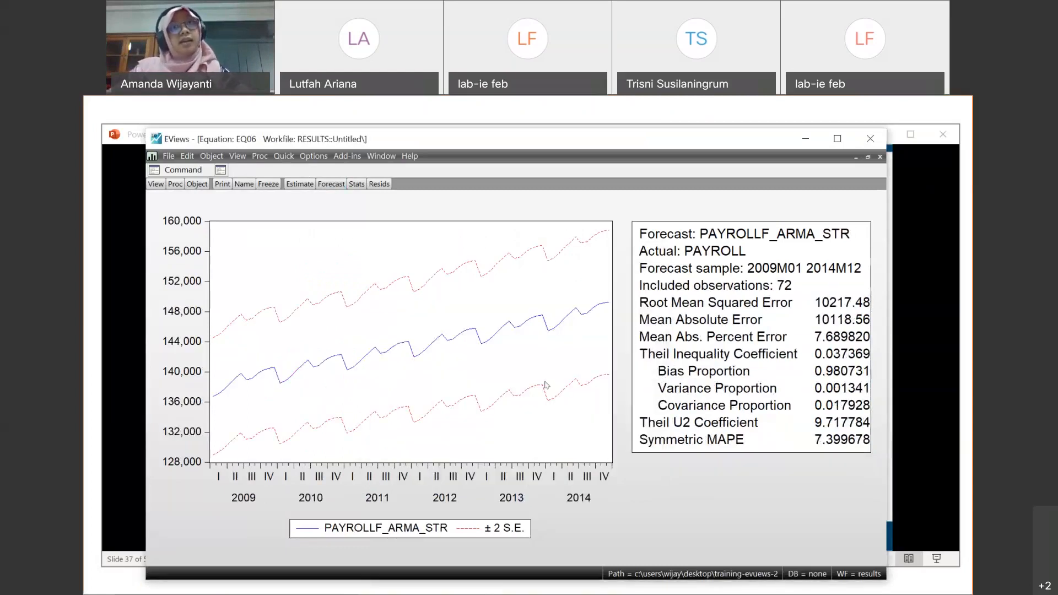
- Run another dynamic EQ06 forecast named payrollf_arma_str_stat over sample_for with Structural (ignore ARMA) enabled
left_click(331, 184)
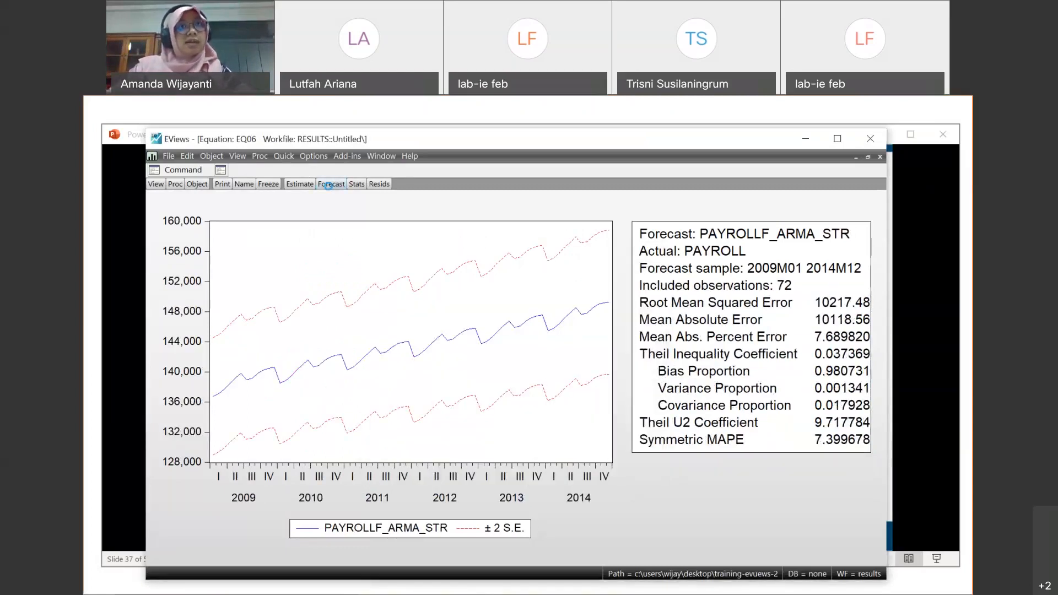
left_click(487, 307)
type("_arma_str_stat")
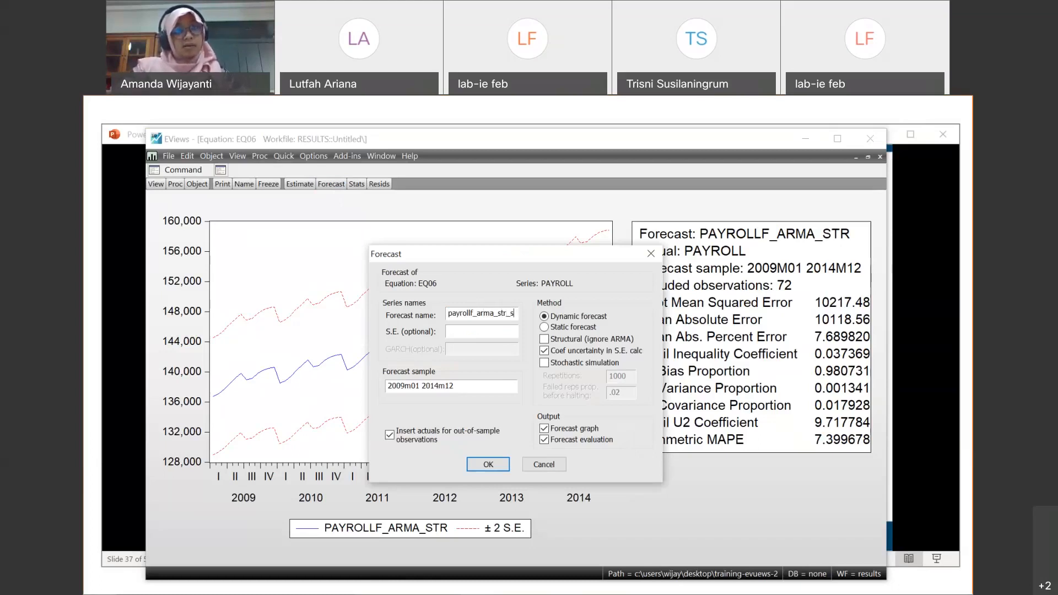
triple_click(456, 386)
type("sample_")
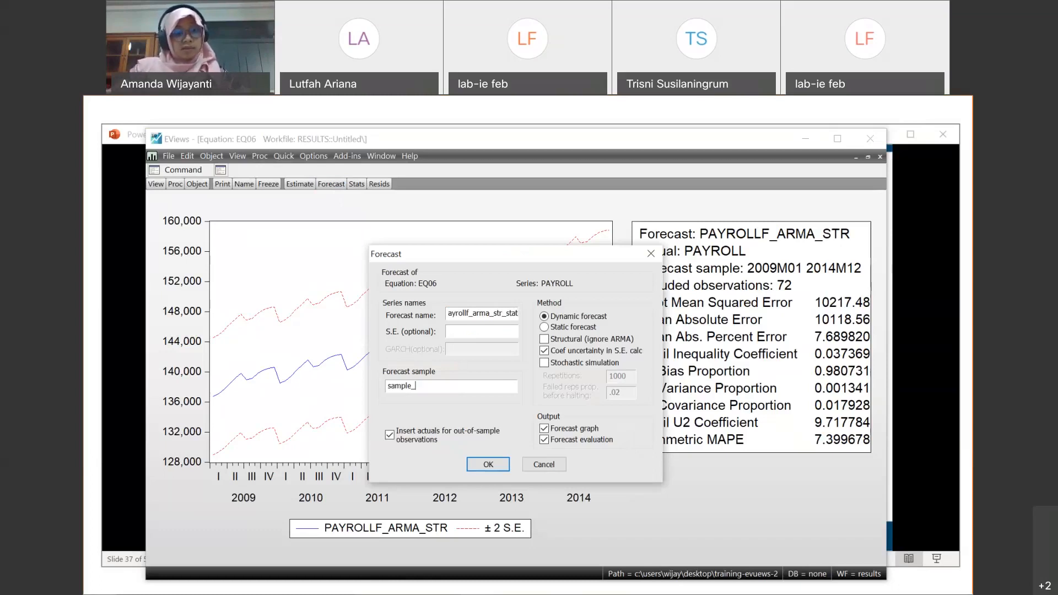
type("for")
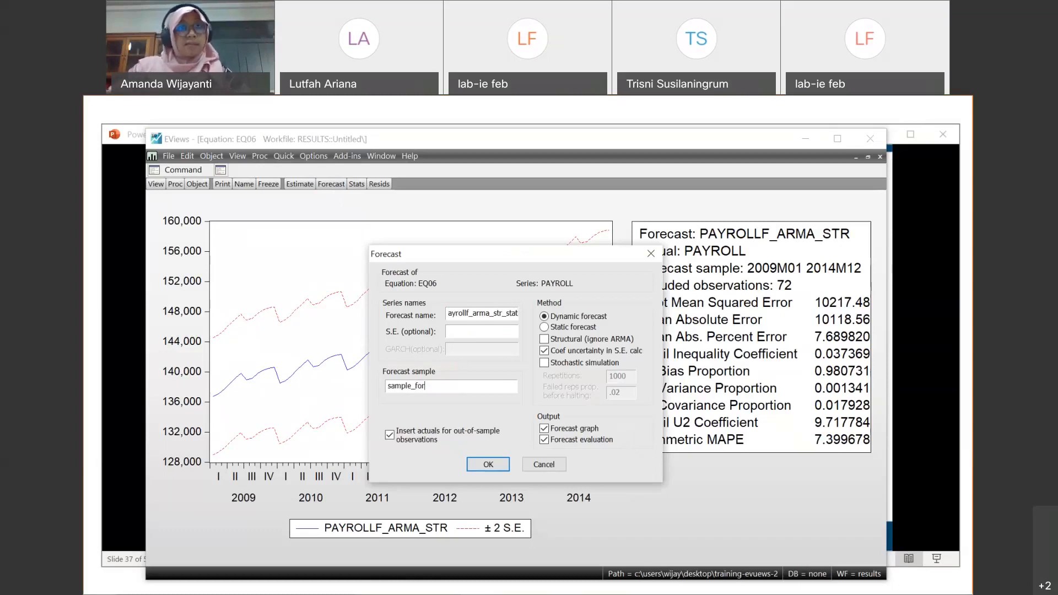
left_click(556, 339)
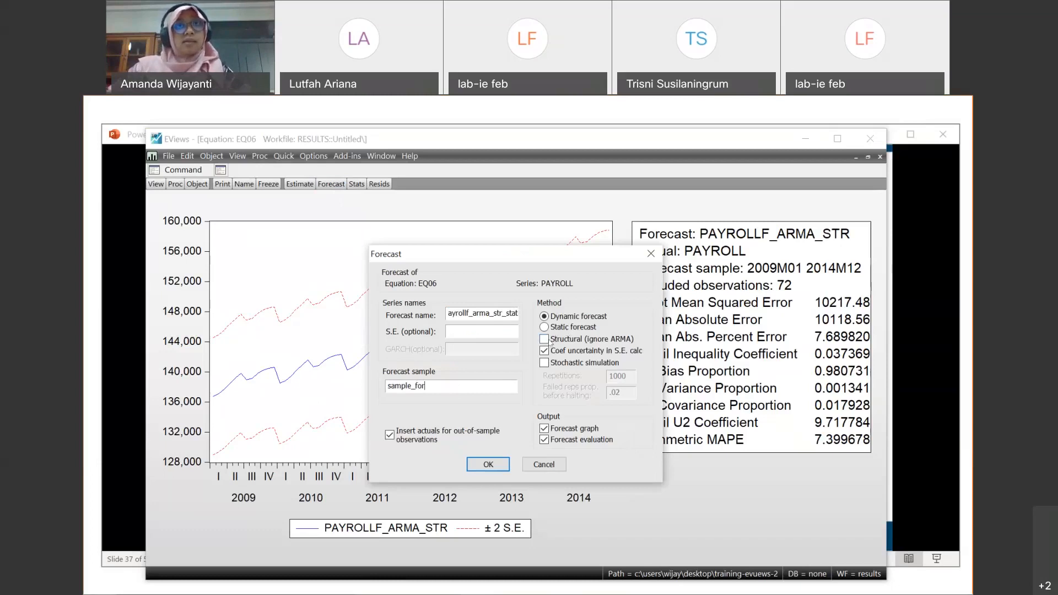
left_click(488, 466)
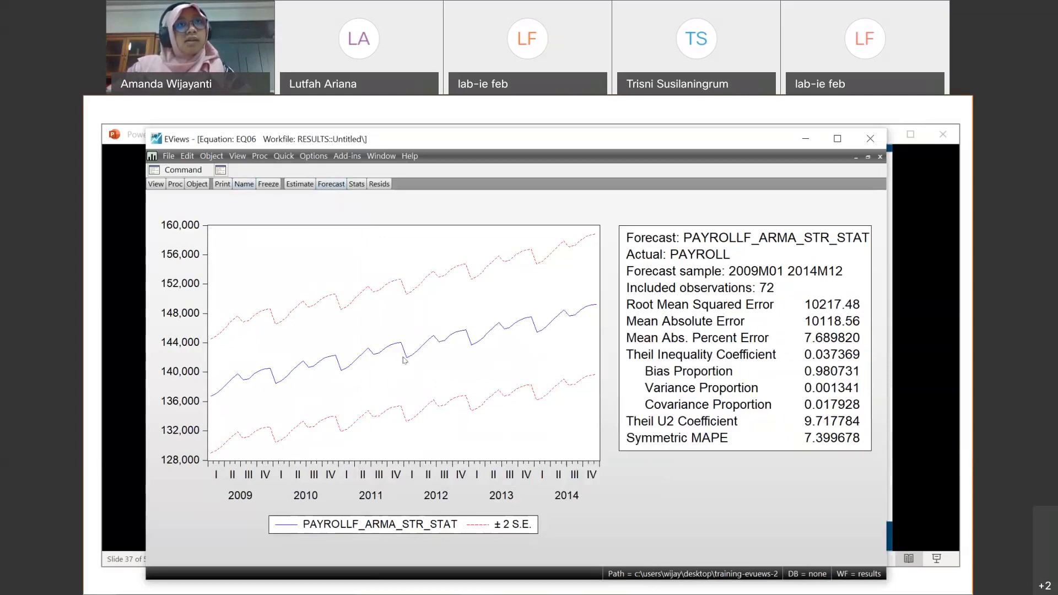
- Run a static EQ06 forecast named payrollf_arma_str_stat over the sample_for sample, with its graph and evaluation
left_click(331, 185)
left_click(504, 308)
left_click(544, 327)
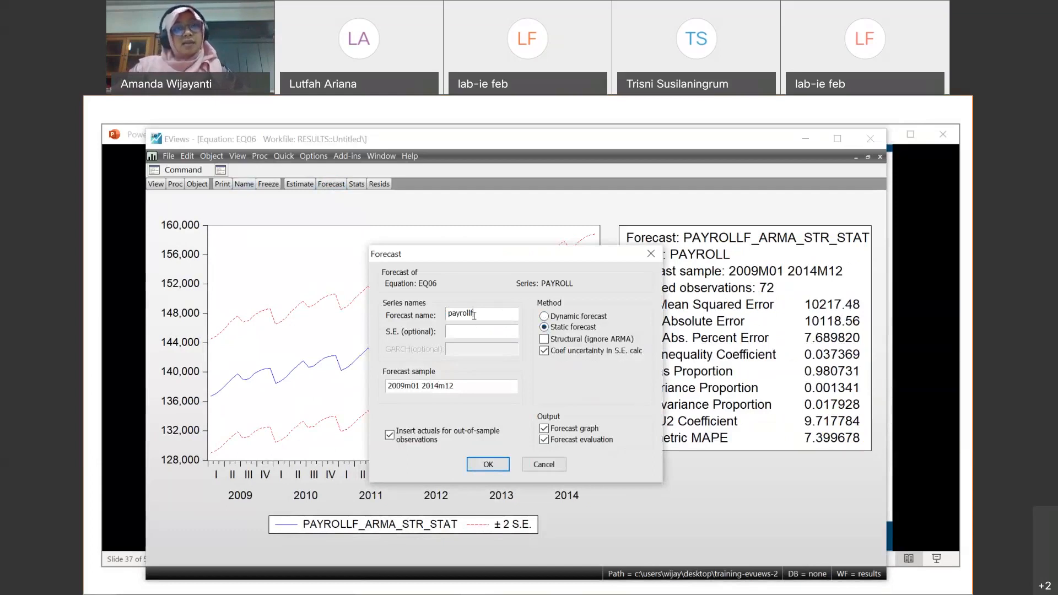
type("_arma_")
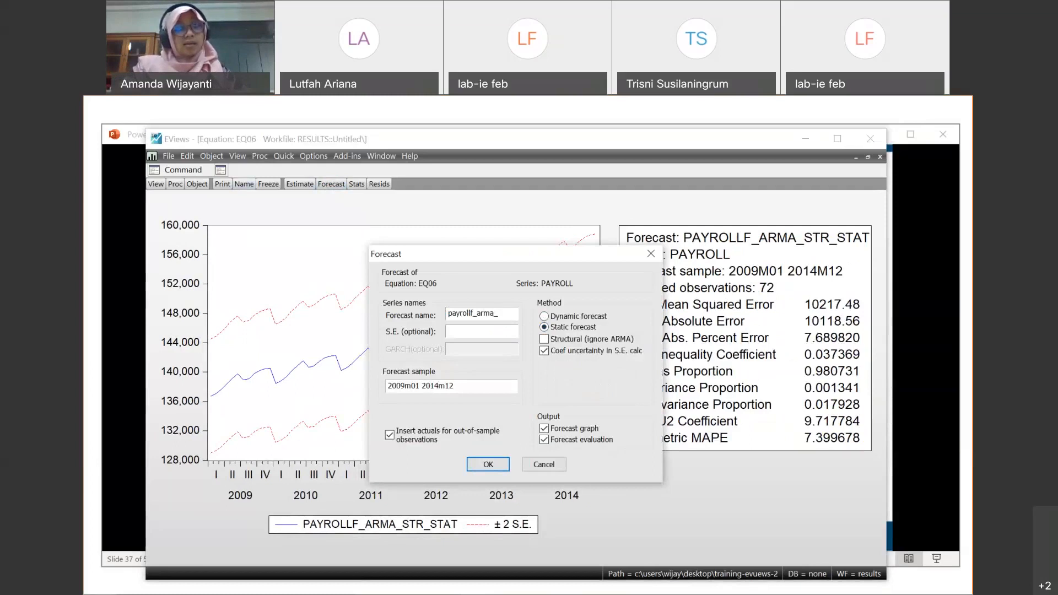
type("str_stat")
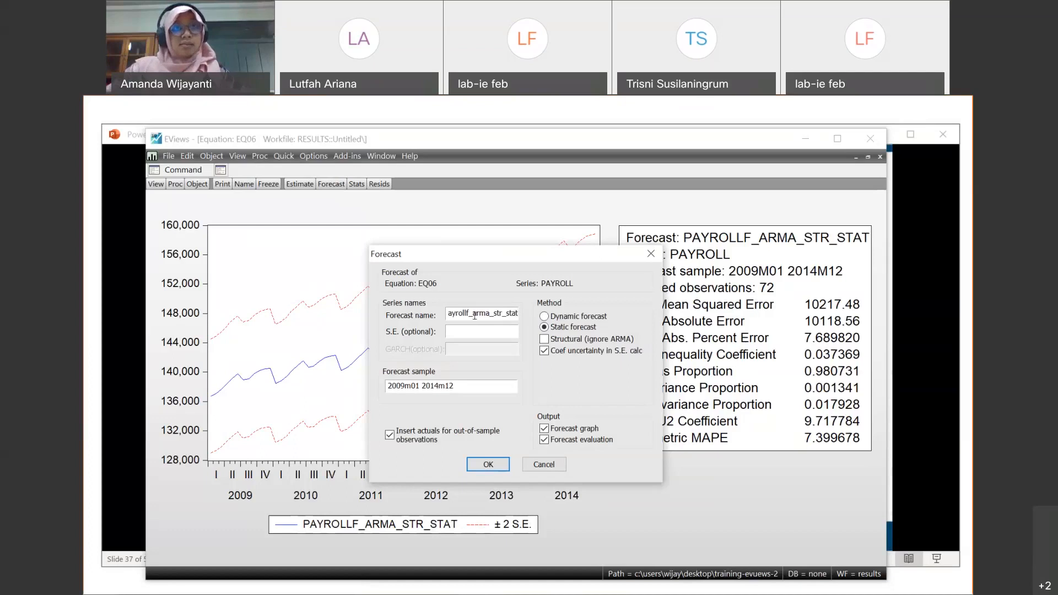
left_click_drag(459, 386, 387, 385)
type("sample_for")
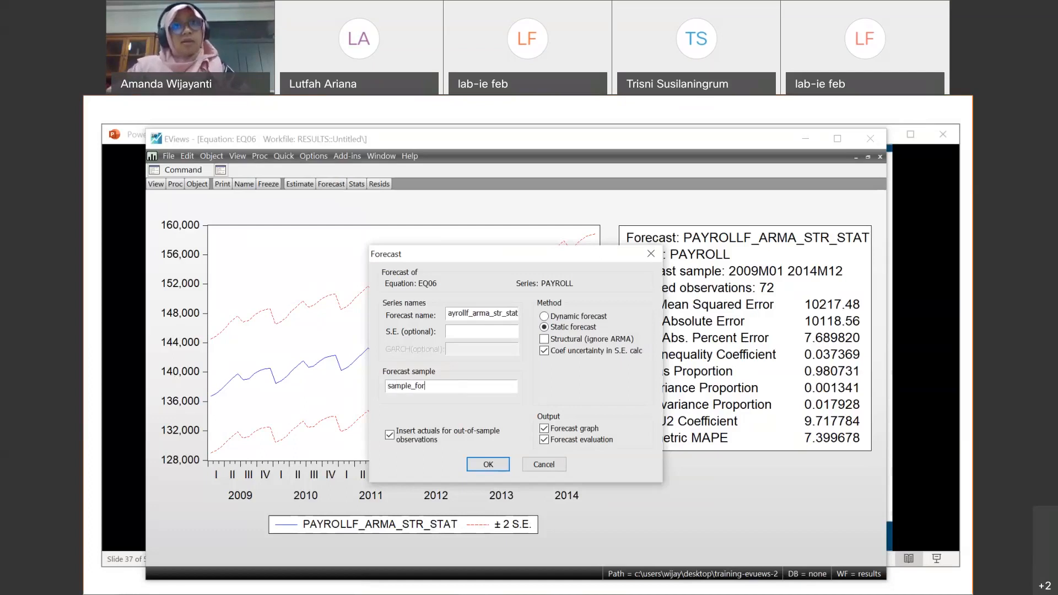
left_click(489, 465)
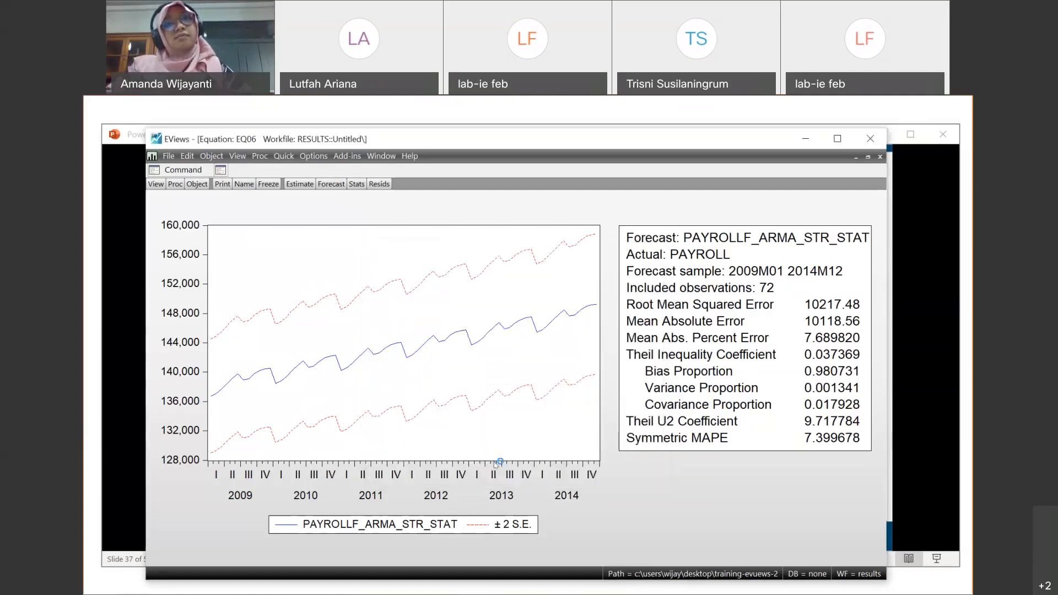
- Switch to File Explorer, open the Results EViews workfile from the 14 forecasting folder and select eq06_stat2
key("alt+Tab")
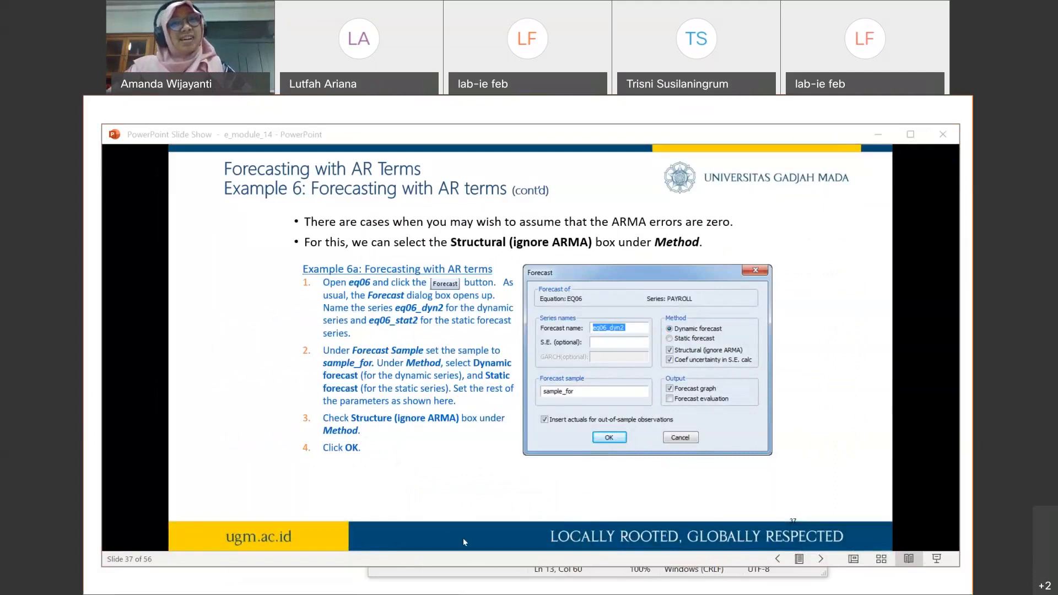
left_click(457, 584)
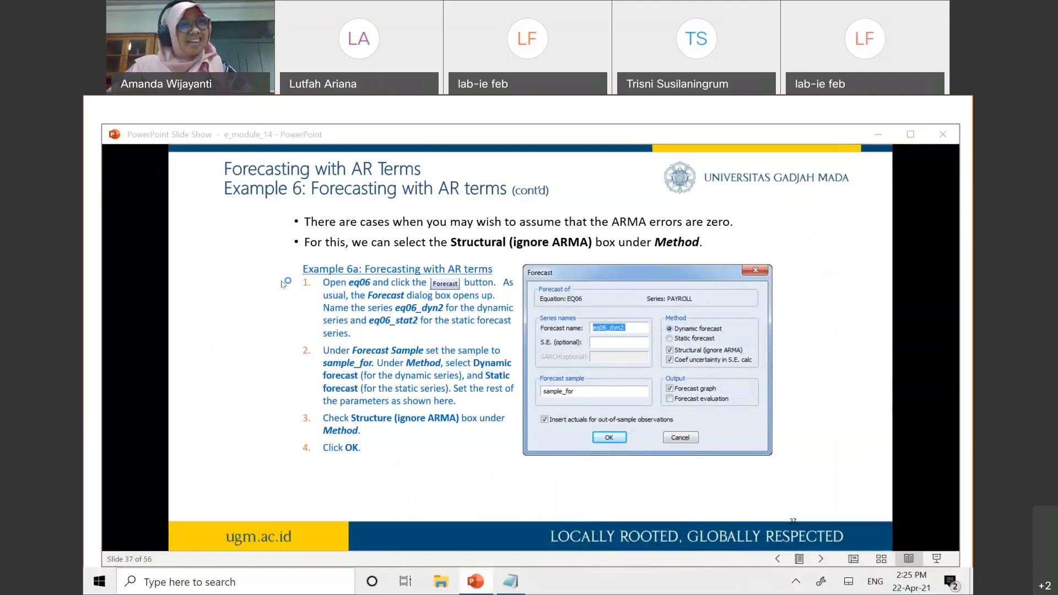
left_click(180, 280)
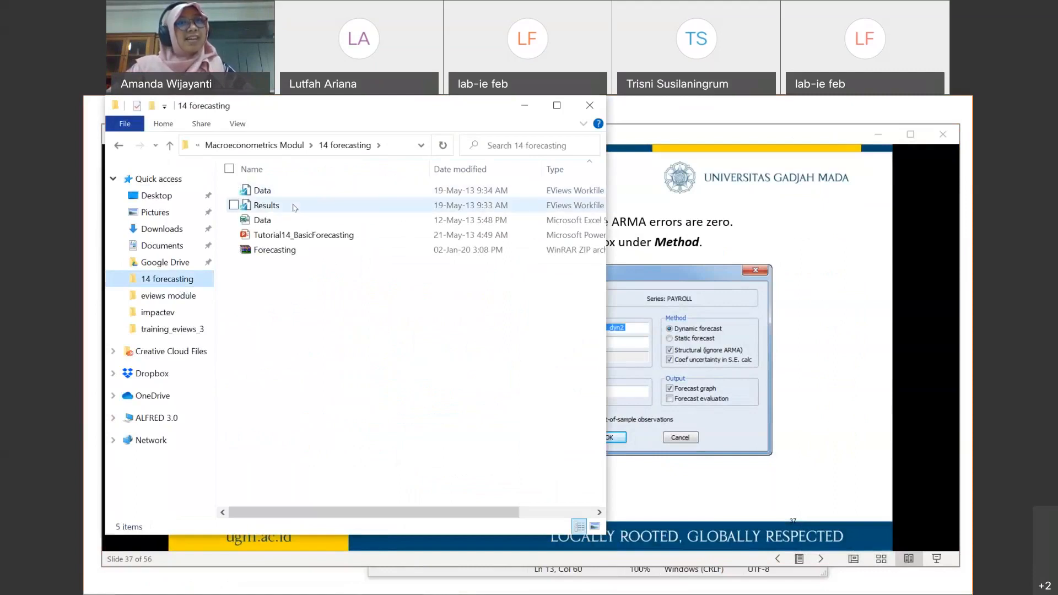
double_click(258, 206)
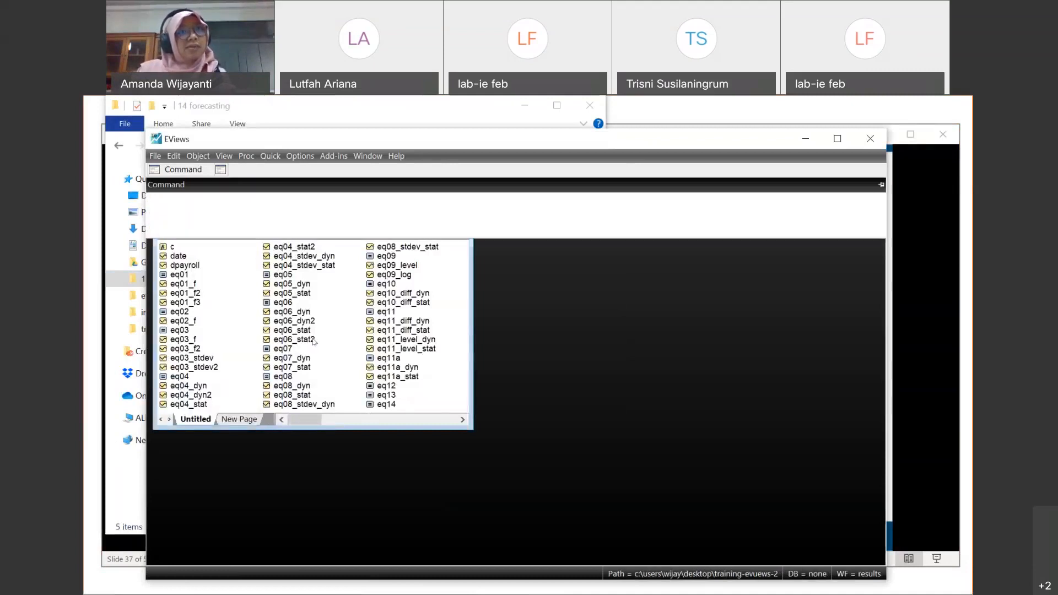
left_click(312, 341)
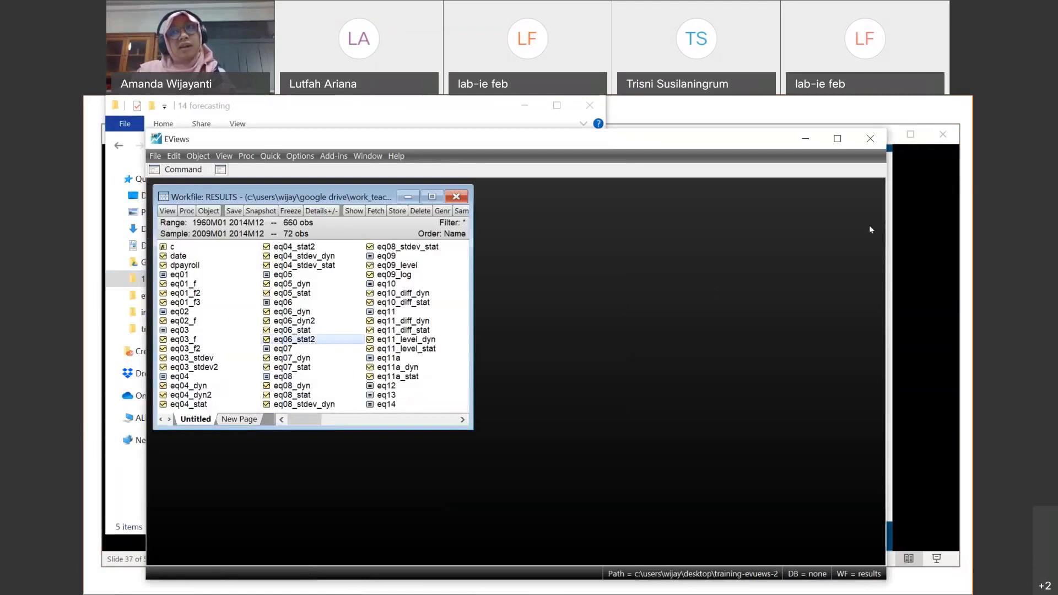
- Switch to the PowerPoint slides and review Example 6 on forecasting while ignoring ARMA terms, stopping at slide 38
key("alt+Tab")
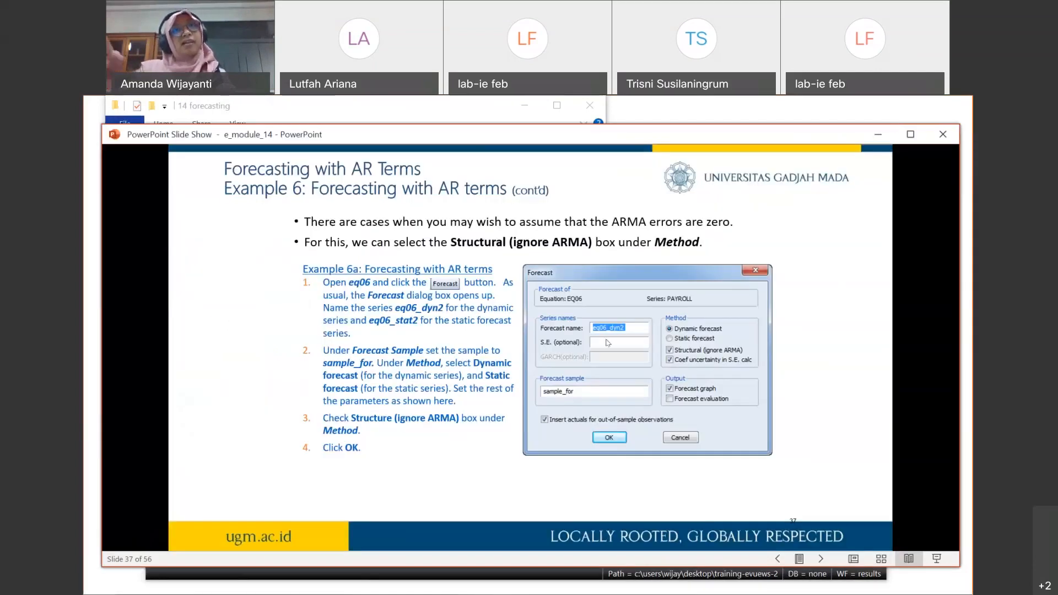
left_click(636, 325)
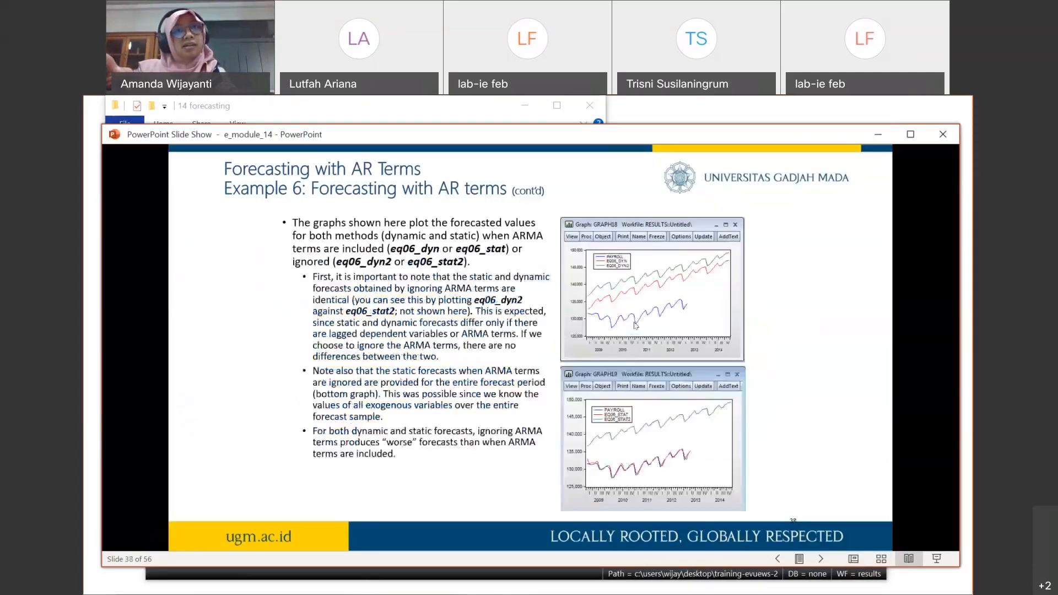
left_click(636, 325)
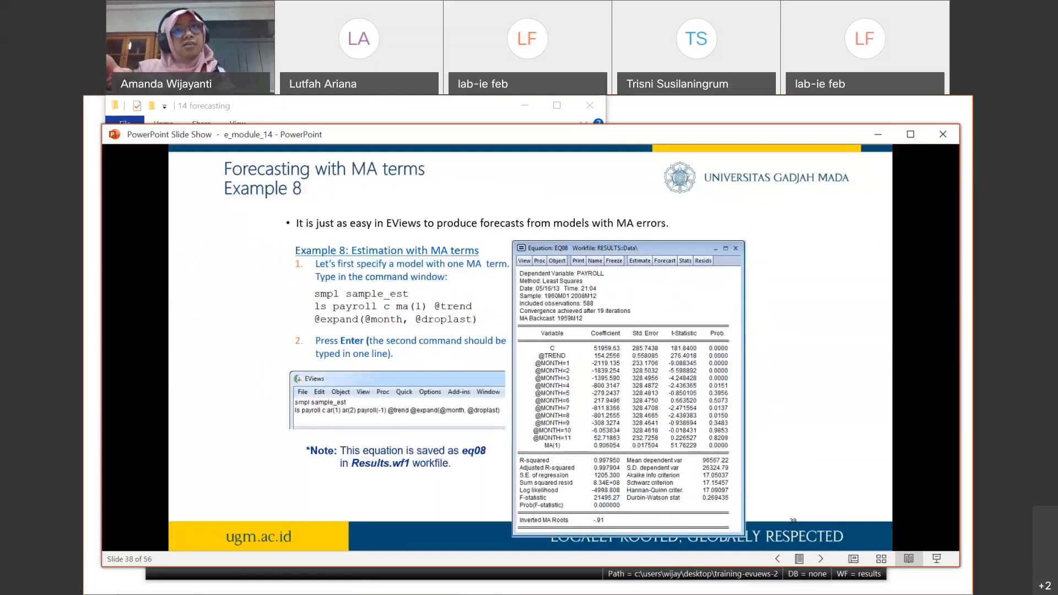
key("Left")
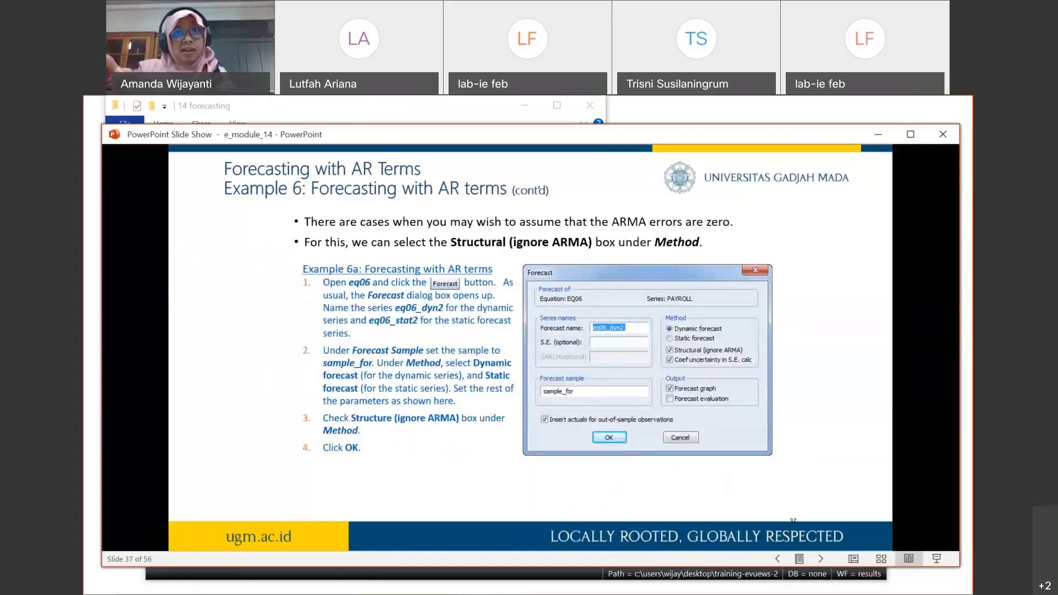
key("Right")
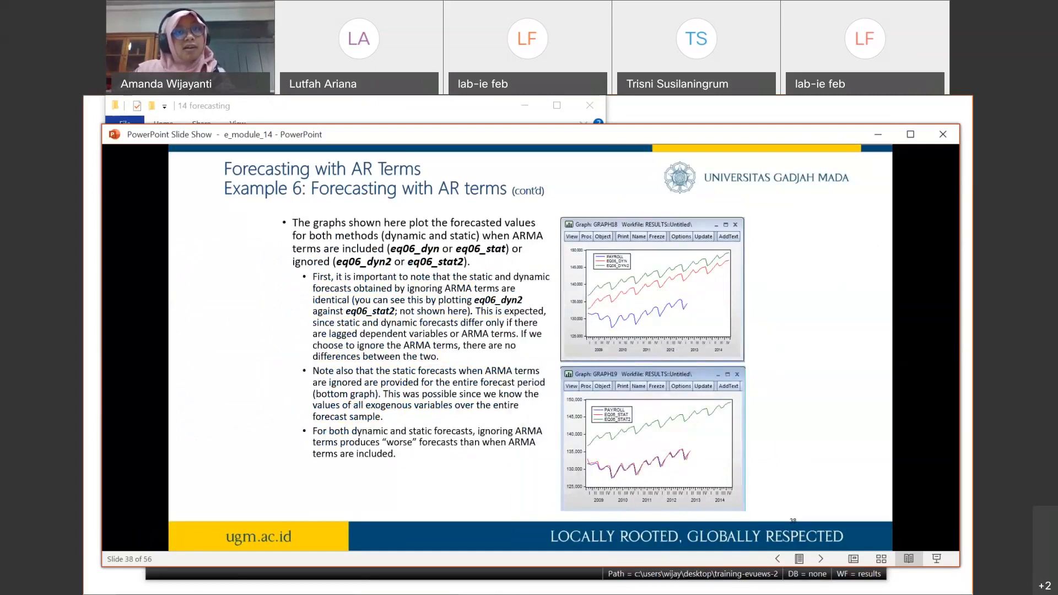
- Return to EViews, view the eq06_dyn2 series as a line graph, close it and switch back to slide 38
left_click(532, 591)
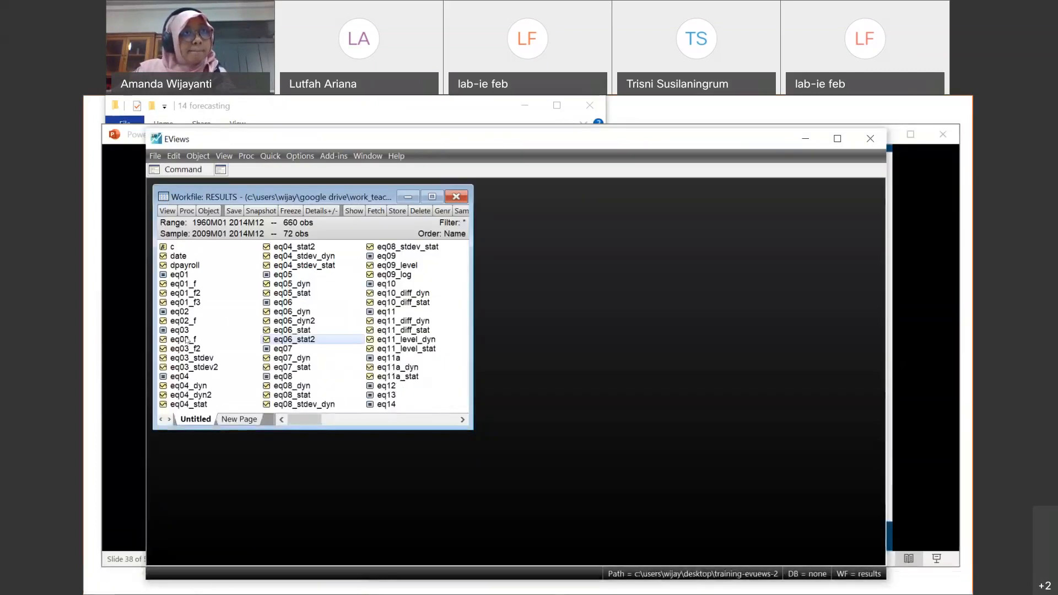
left_click(296, 320)
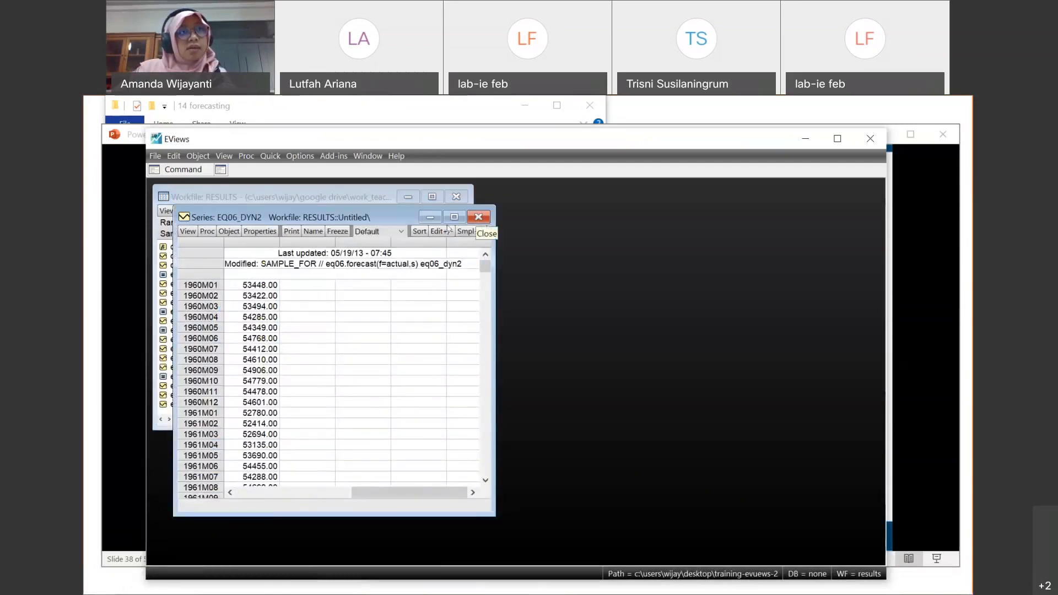
left_click(188, 232)
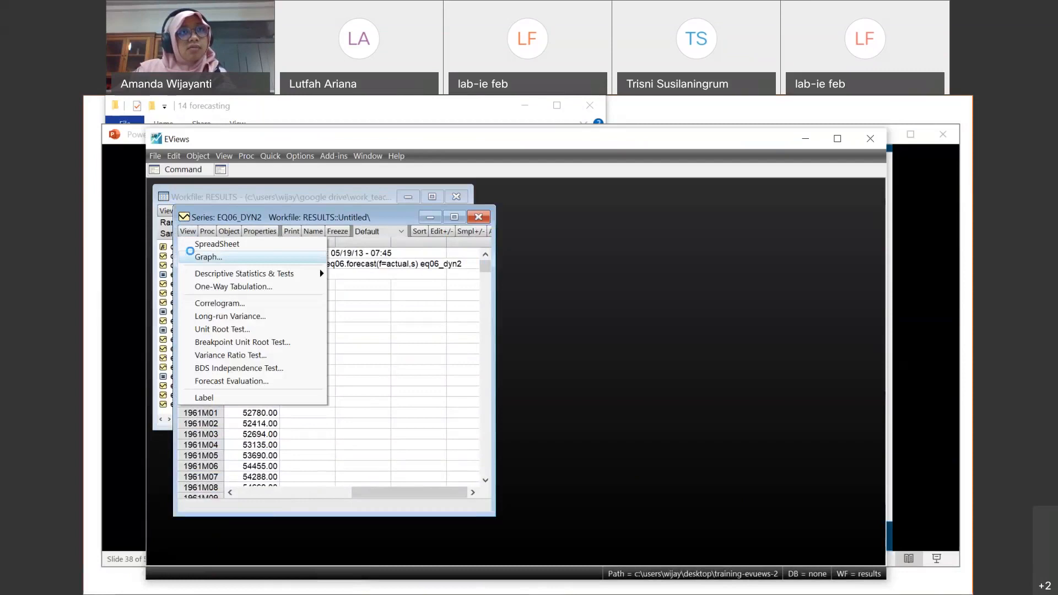
left_click(201, 244)
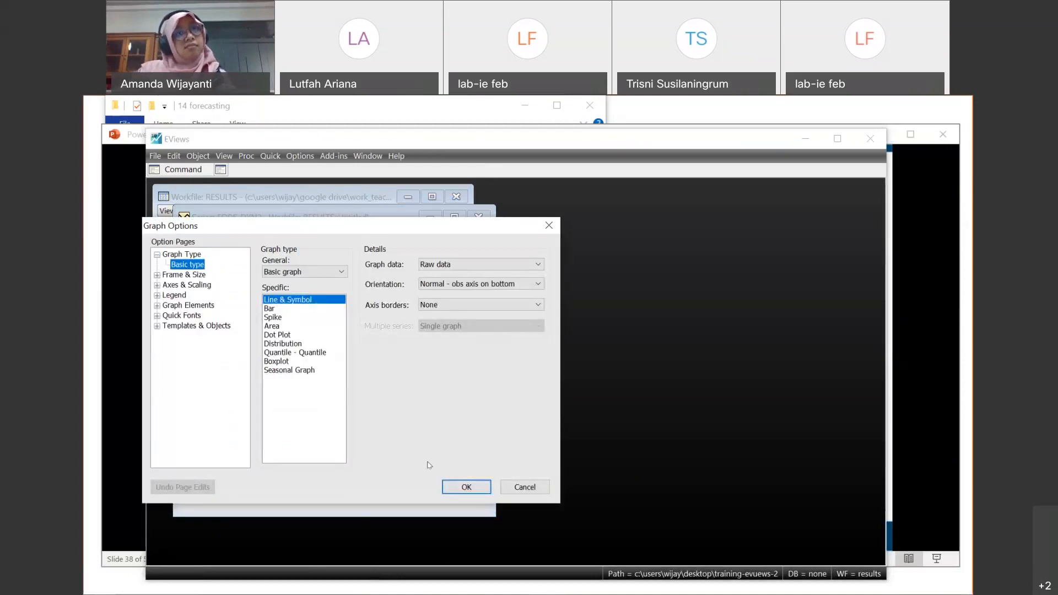
left_click(465, 487)
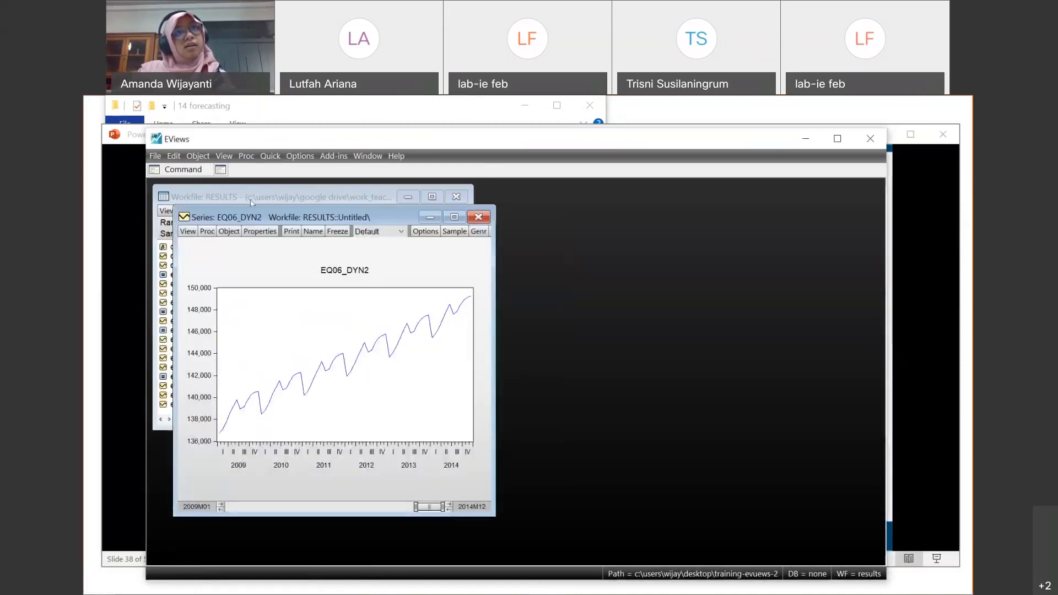
left_click(482, 217)
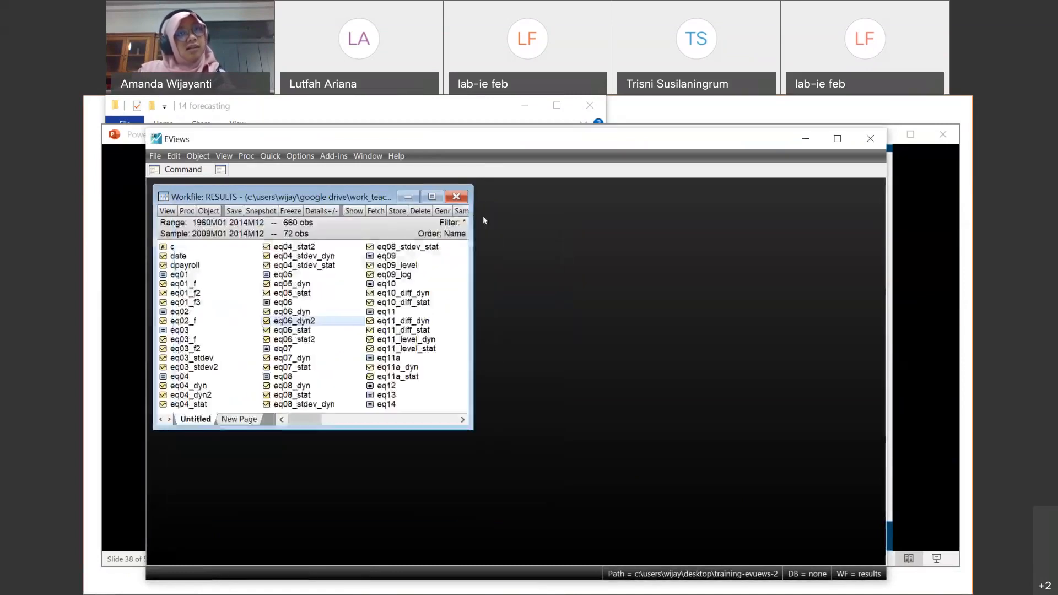
left_click(937, 288)
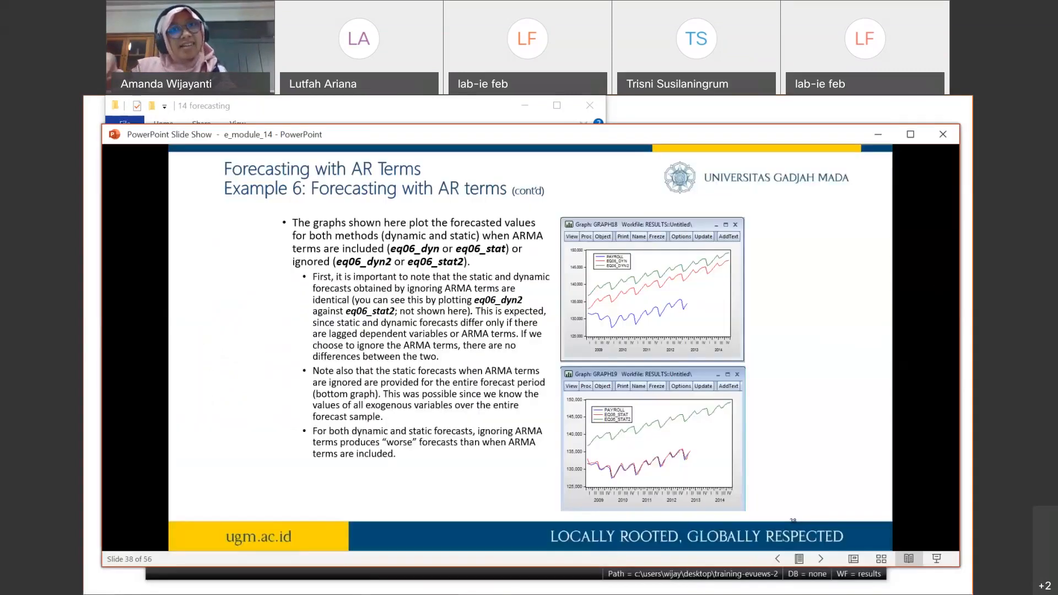
- Check slides 37 and 39 and return to slide 38 on the Example 6 forecasts with and without ARMA terms
key("Right")
key("Left")
key("Left")
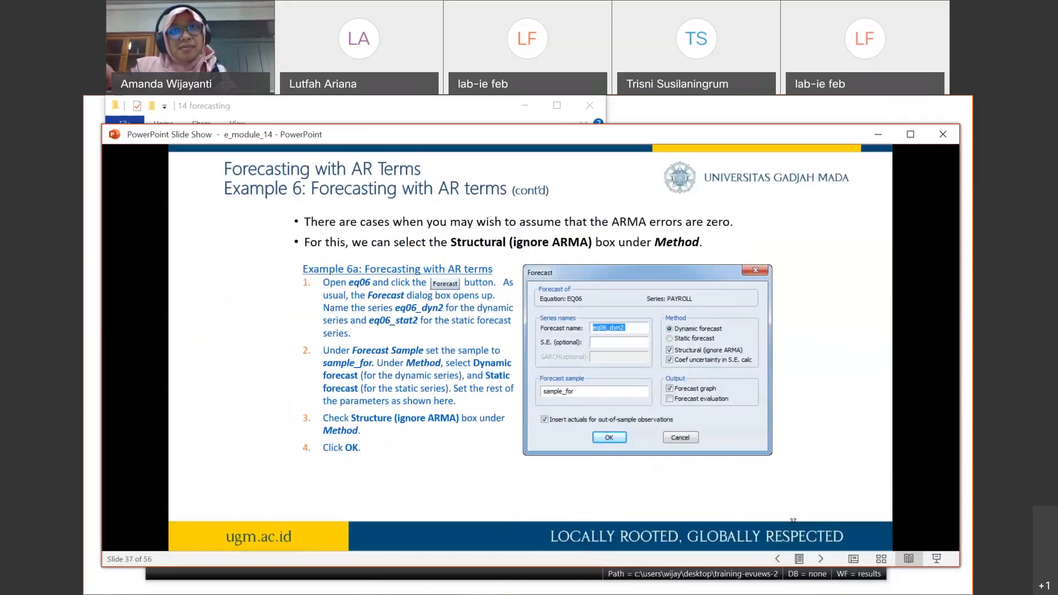
key("Right")
key("Right")
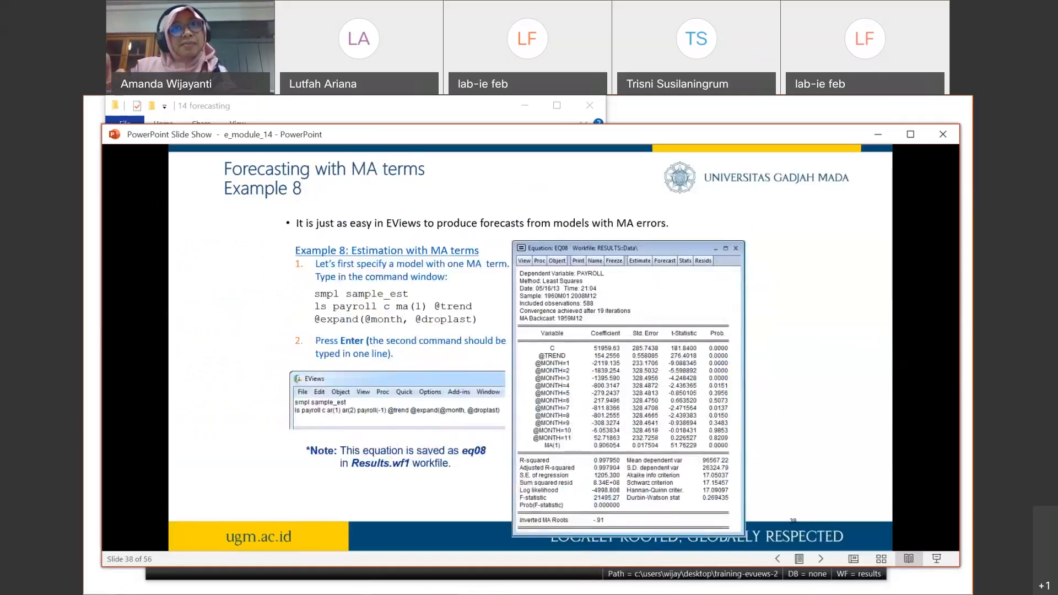
key("Left")
- Switch to EViews, open graph18 from the Results workfile and place its window beside the workfile window
mouse_move(512, 585)
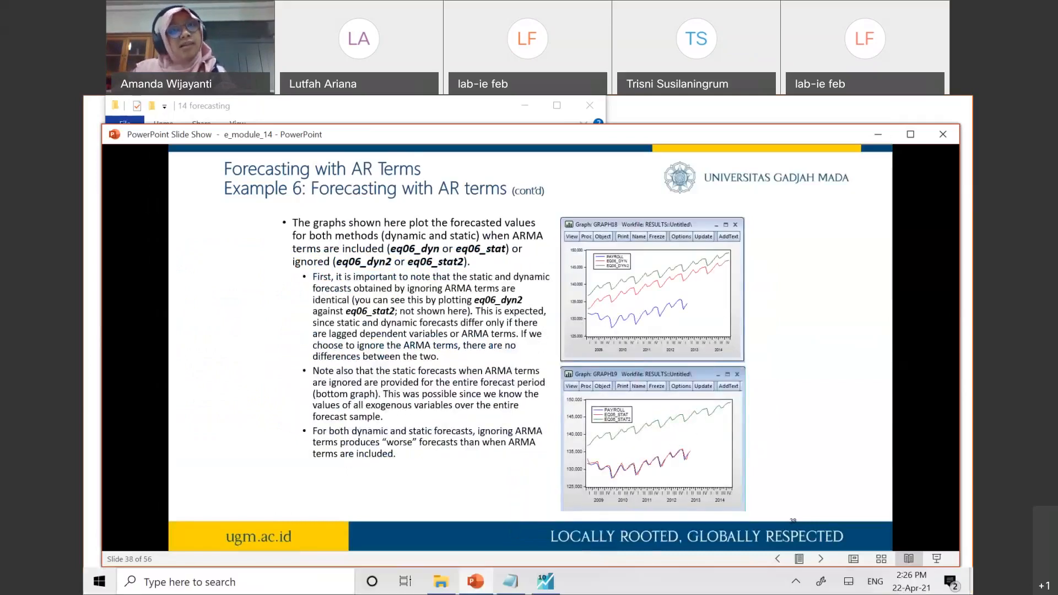
left_click(544, 582)
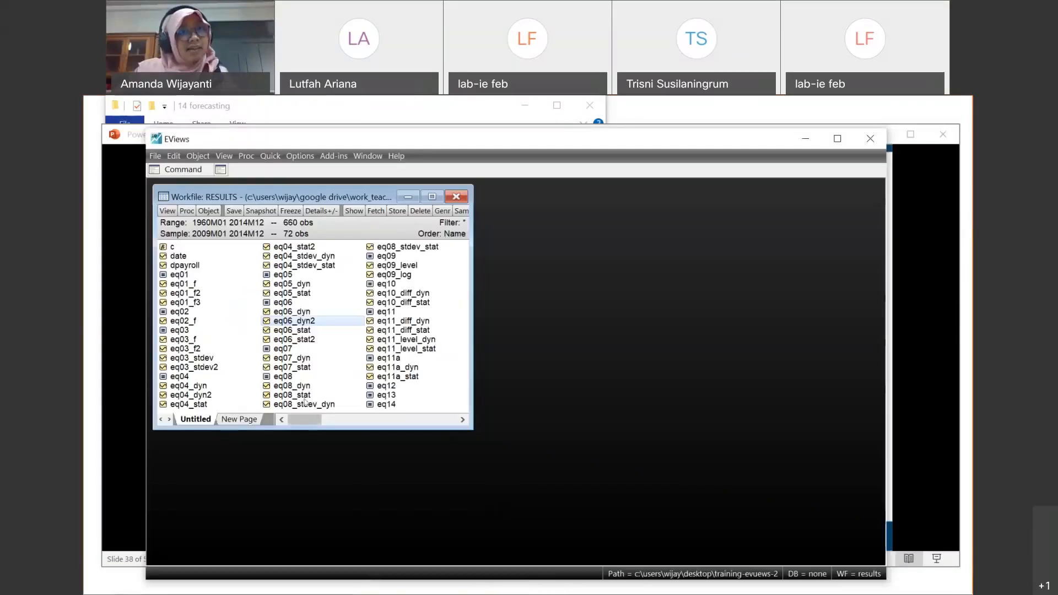
left_click(351, 422)
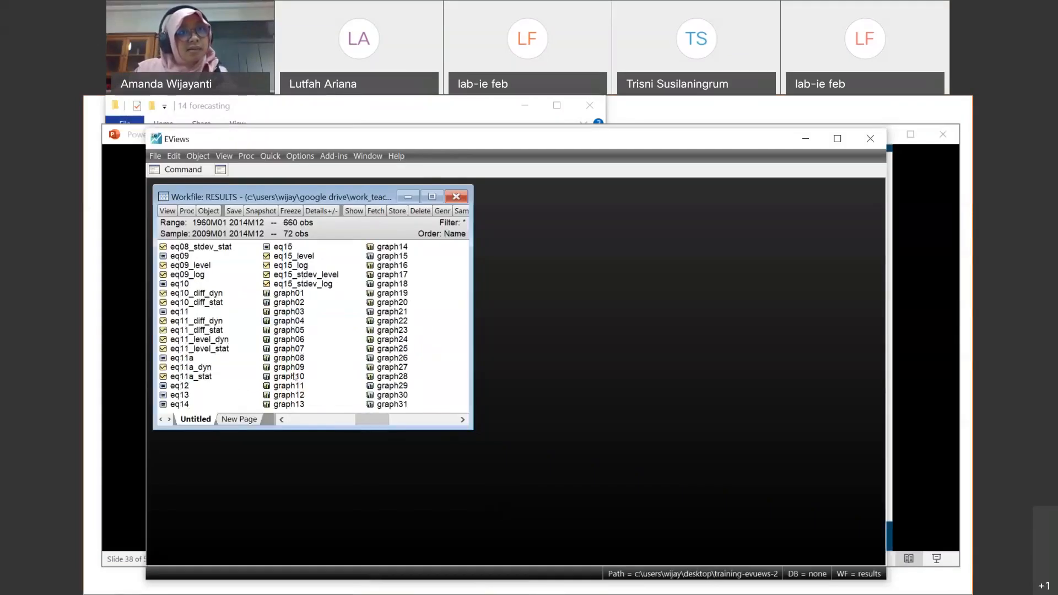
double_click(401, 284)
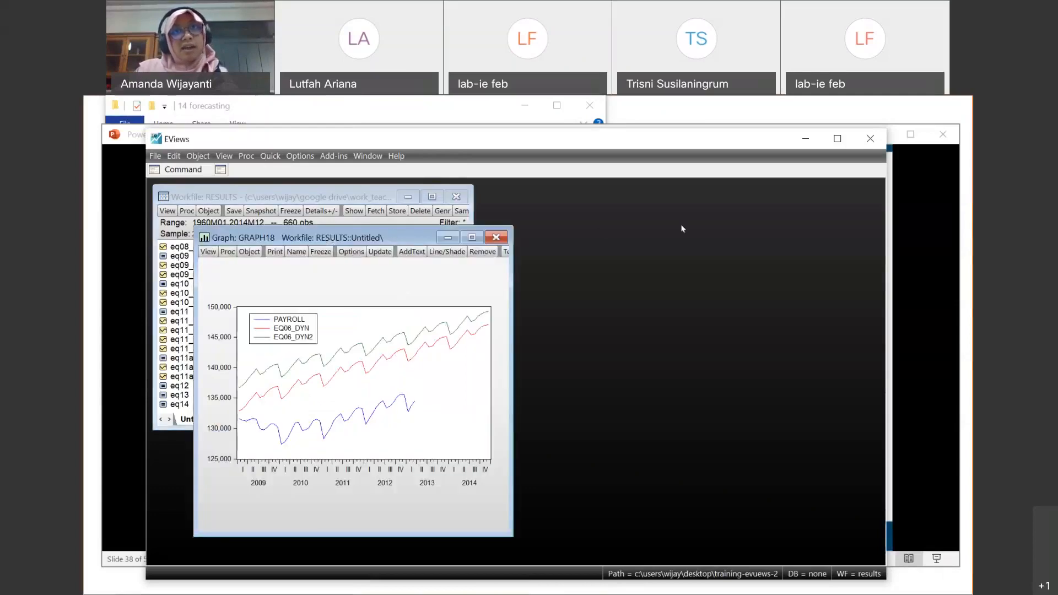
left_click_drag(682, 229, 682, 229)
- Open graph19 from the Results workfile and arrange it side by side with graph18 without overlap
left_click(400, 288)
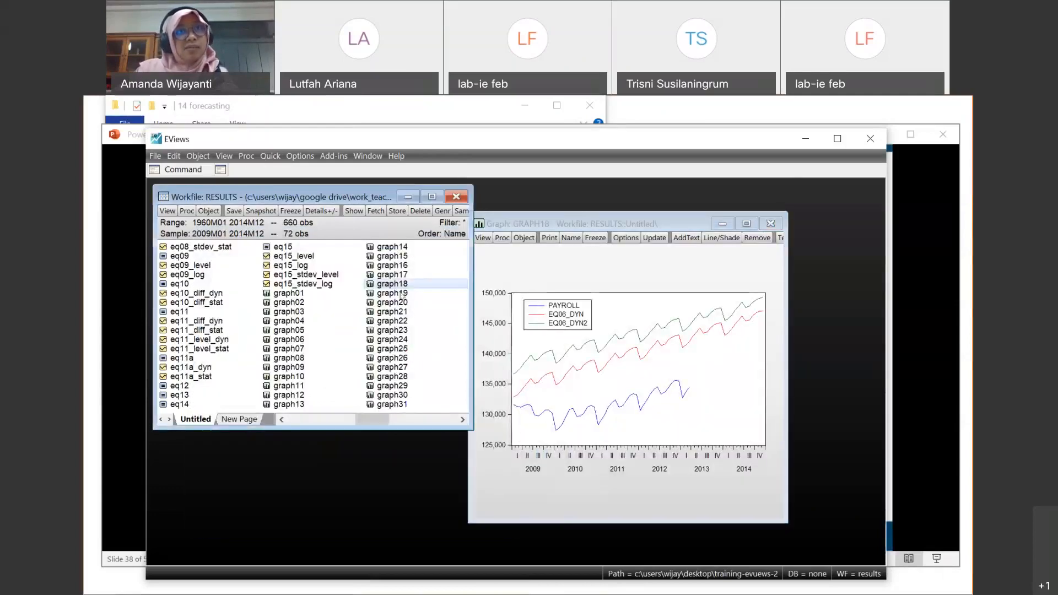
double_click(401, 294)
left_click_drag(331, 256, 273, 221)
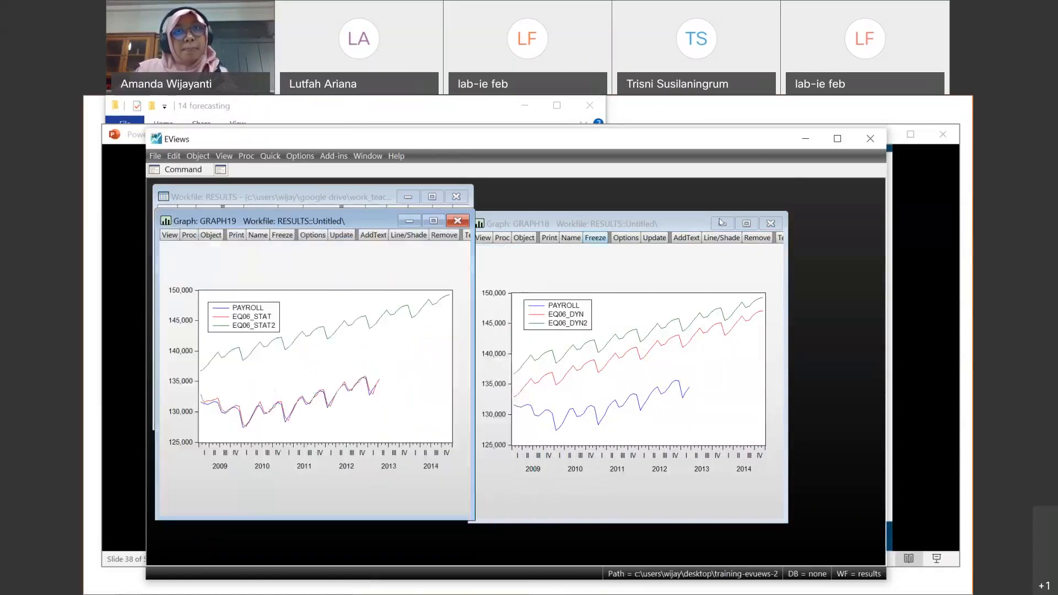
left_click(723, 222)
left_click_drag(722, 223, 767, 211)
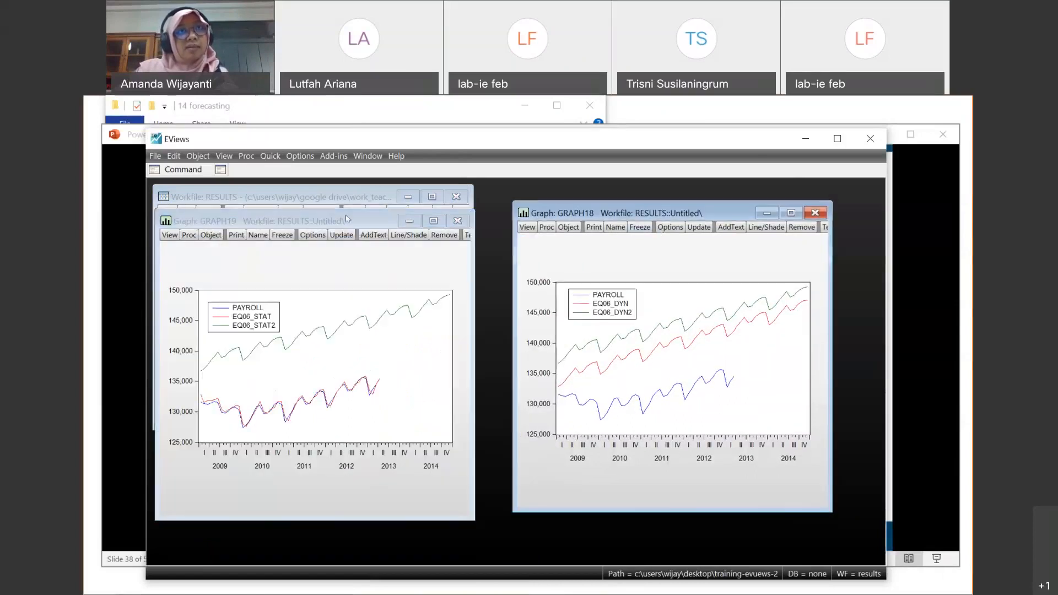
left_click(348, 219)
left_click_drag(347, 219, 375, 209)
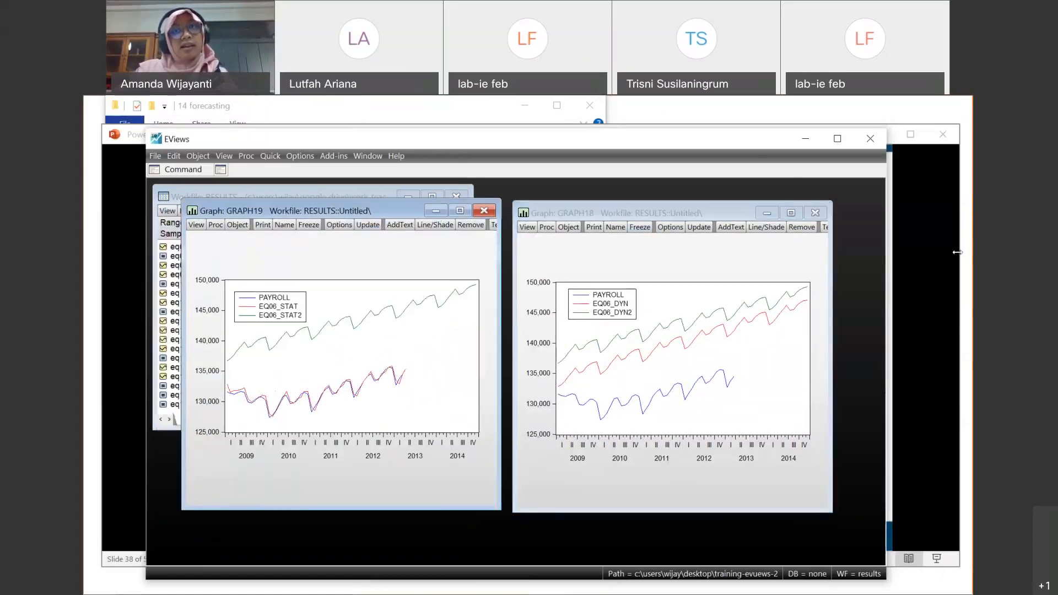
- Switch to the PowerPoint slides, bring the 14 forecasting File Explorer window forward and close it
left_click(935, 287)
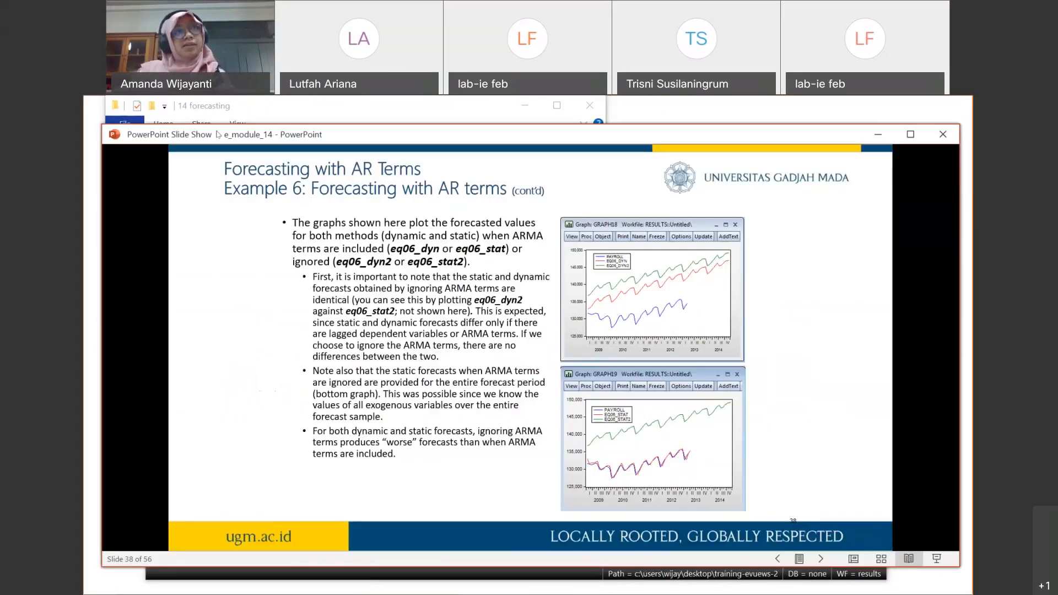
left_click(187, 109)
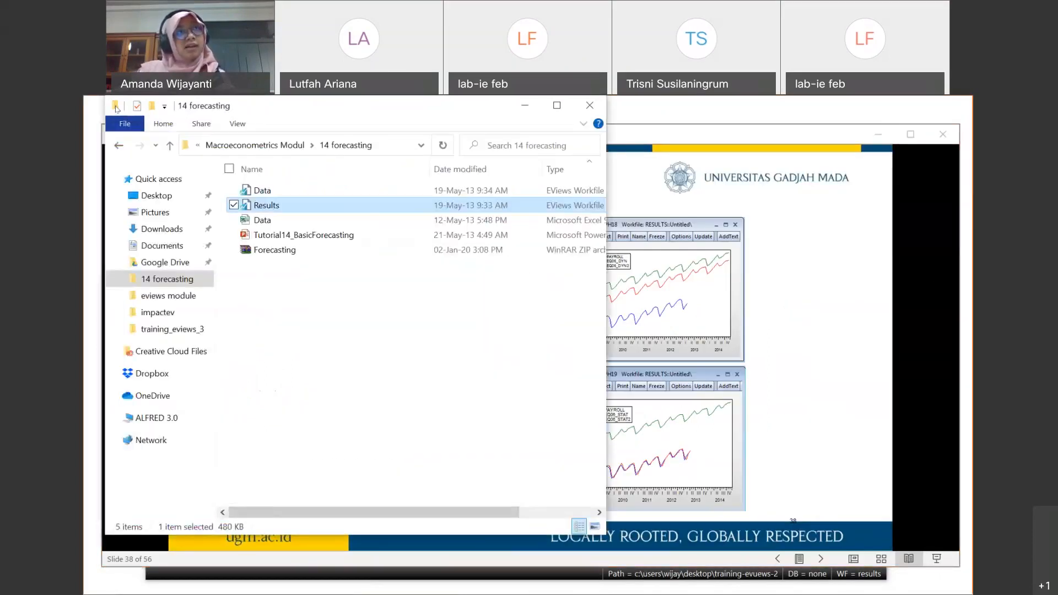
left_click(87, 103)
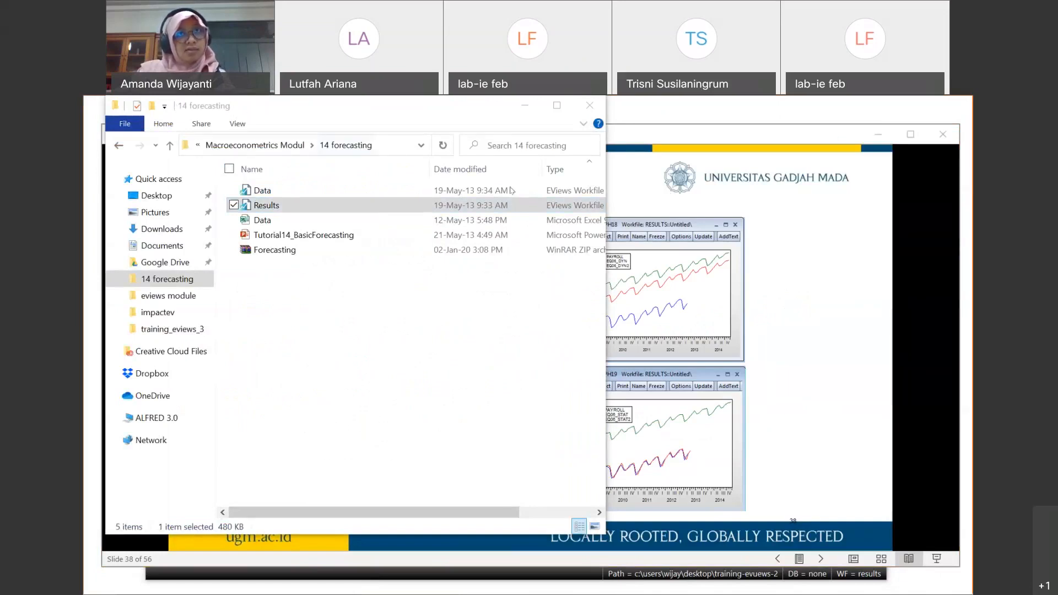
left_click_drag(235, 113, 236, 177)
left_click(587, 177)
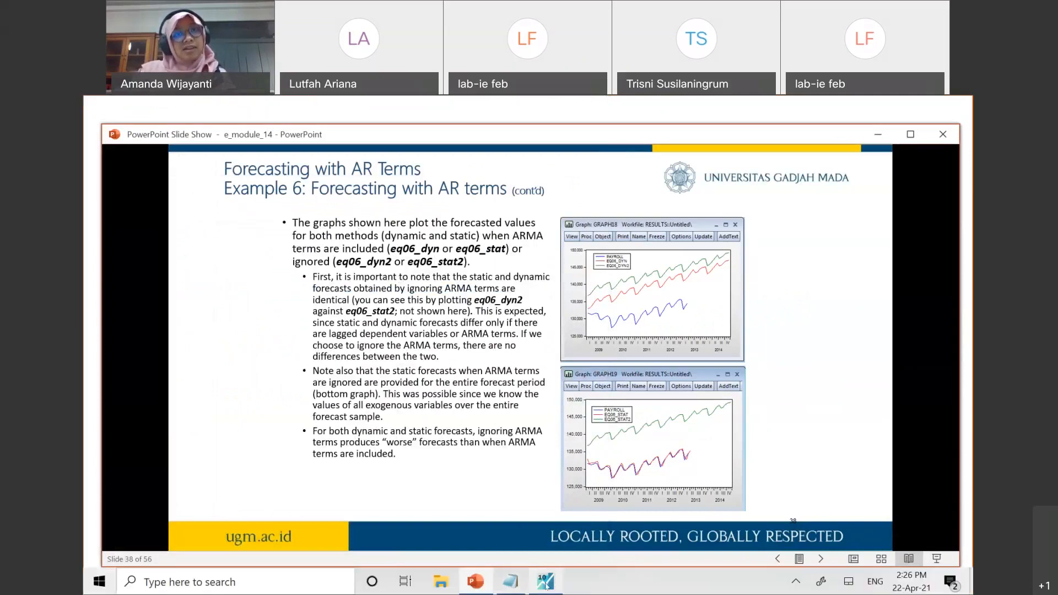
- Switch to EViews, compare the static forecasts in graph19 with the dynamic ones in graph18, and return to the PowerPoint slides
left_click(546, 583)
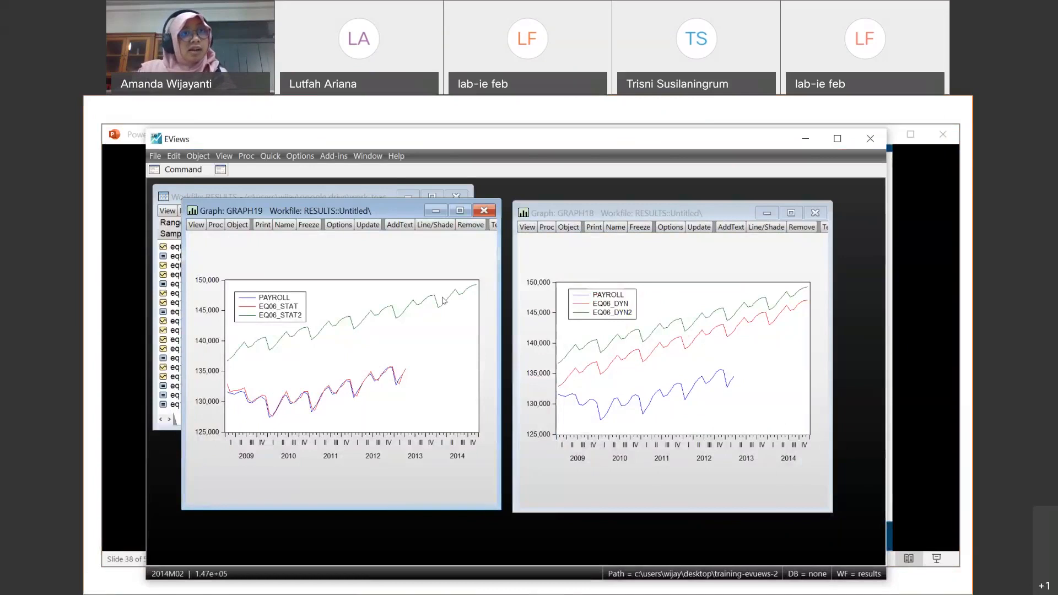
mouse_move(444, 301)
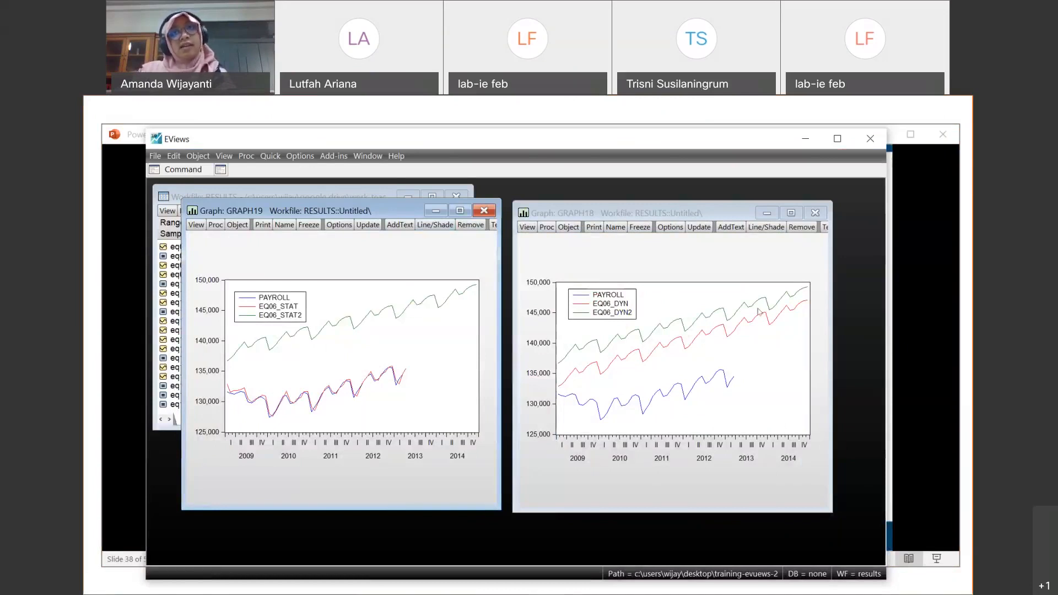
left_click(944, 275)
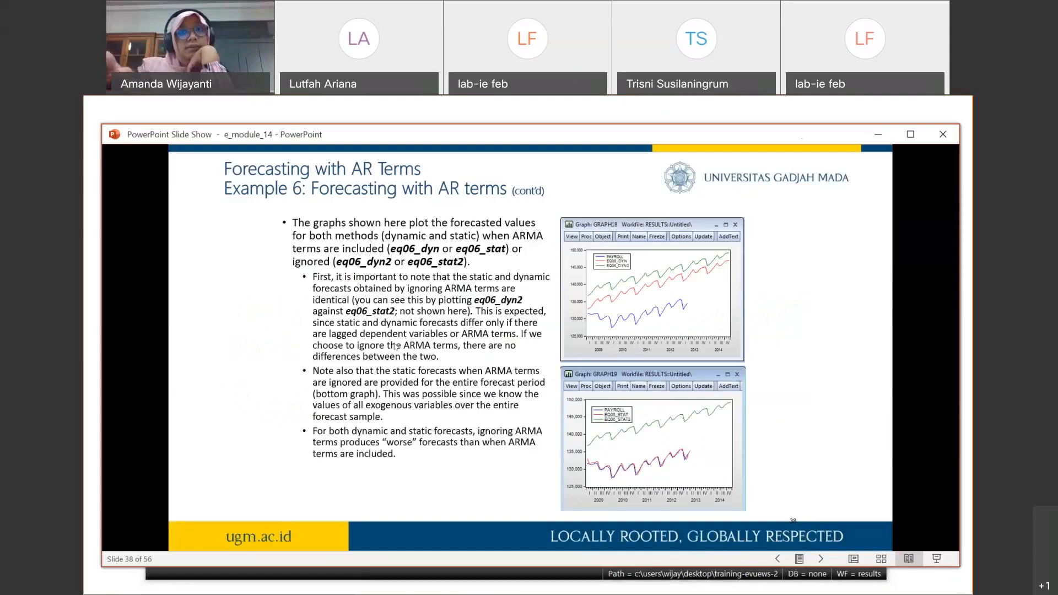
- Enlarge slide 38 to read its explanation of the forecasts that ignore ARMA terms
key("Left")
key("Right")
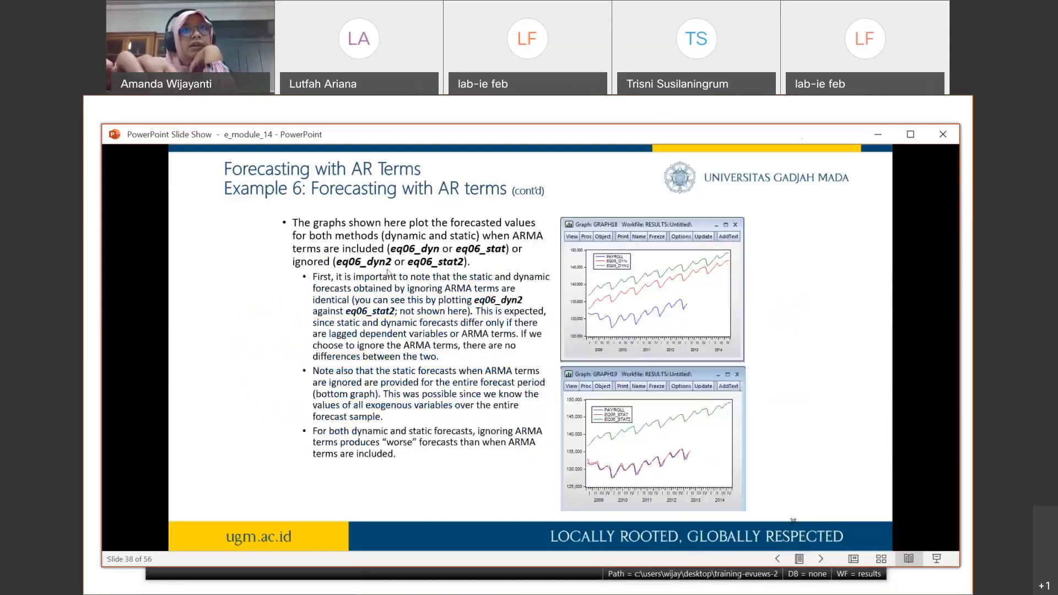
scroll(388, 272, "up", 3)
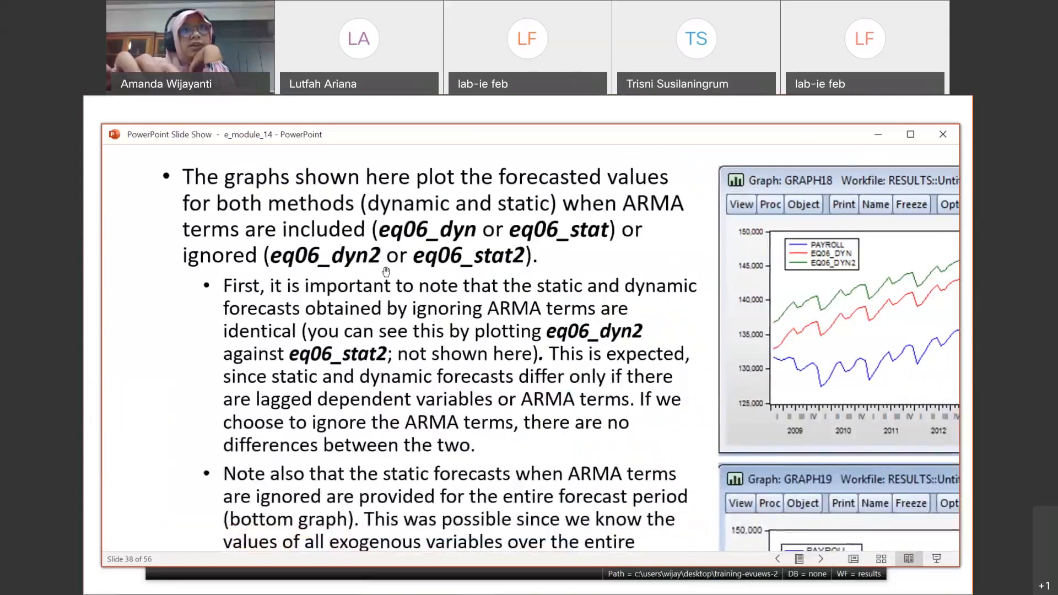
scroll(386, 271, "down", 2)
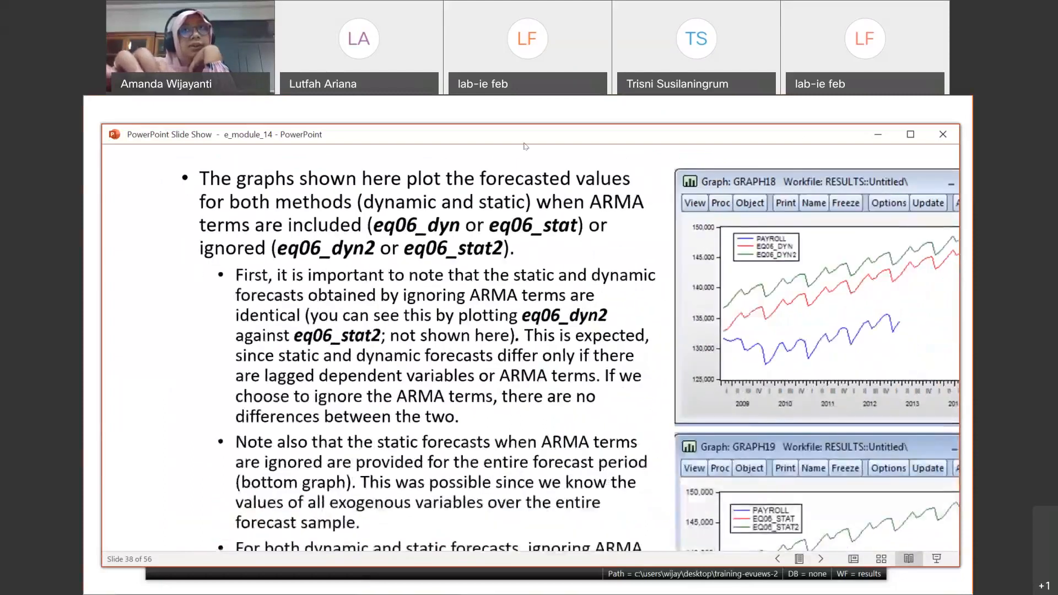